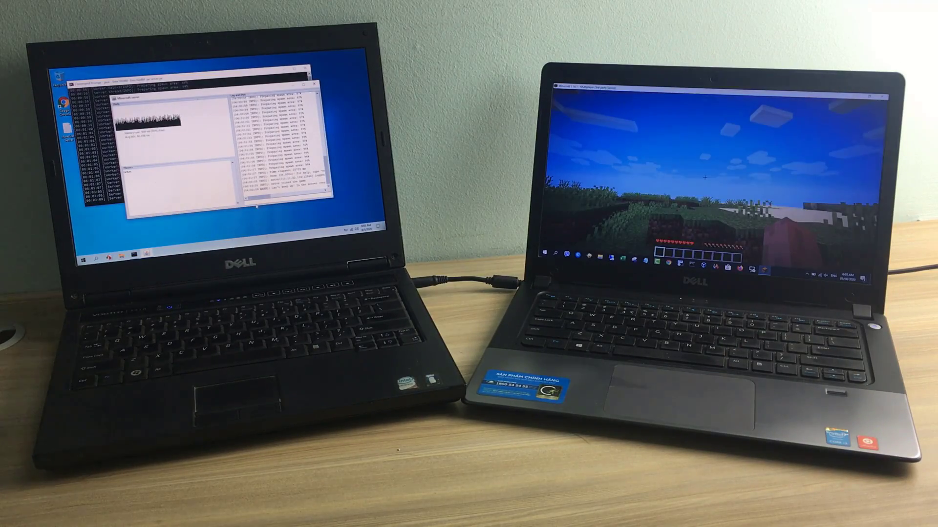
key("e")
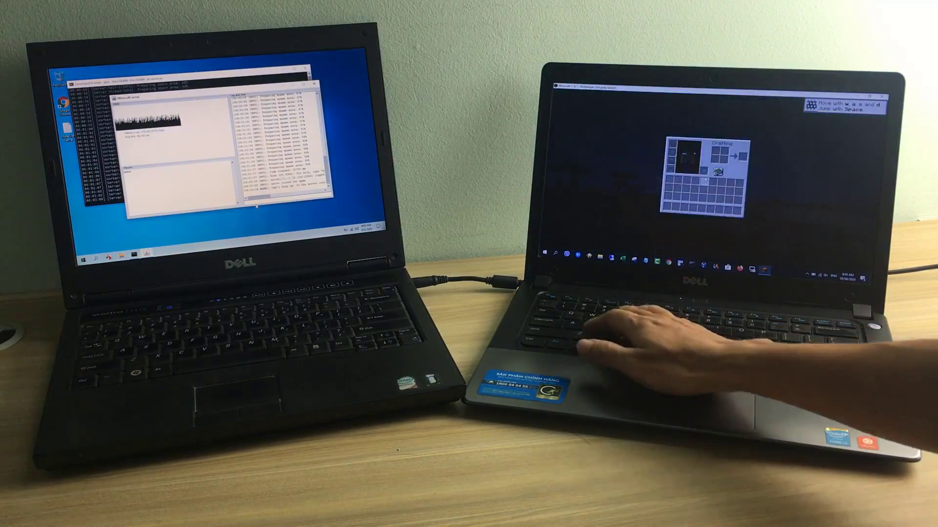
key("e")
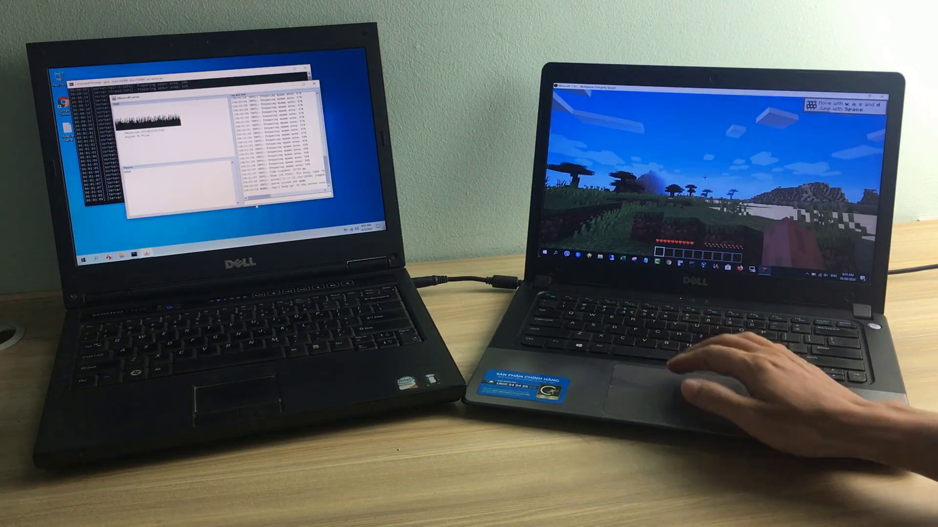
key("w")
key("w")
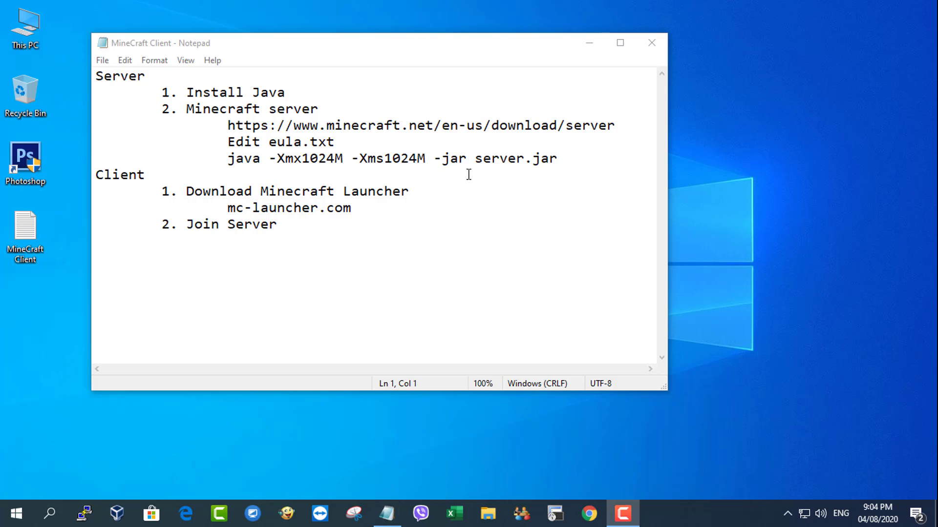
Step: Review the Server section of the setup notes, highlighting the Install Java item, and put the notes away
left_click_drag(558, 157, 97, 76)
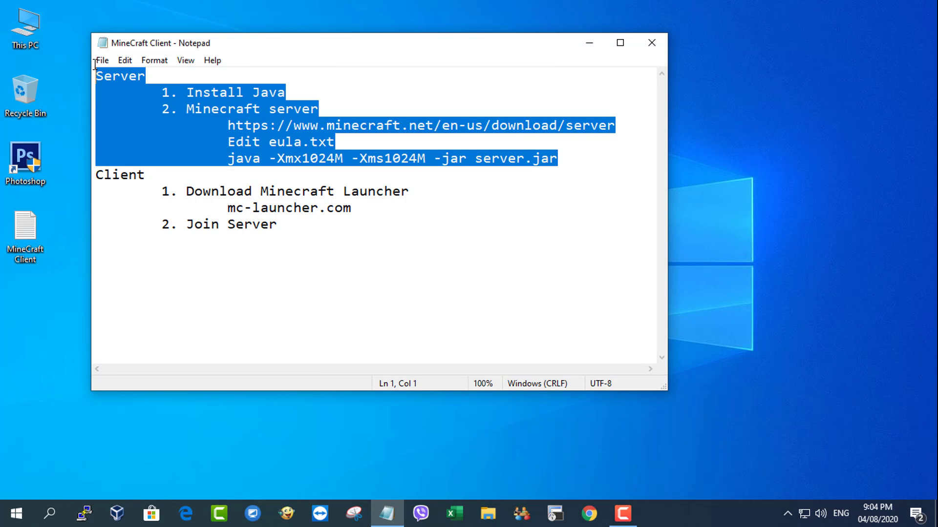
left_click(205, 80)
left_click_drag(163, 92, 309, 95)
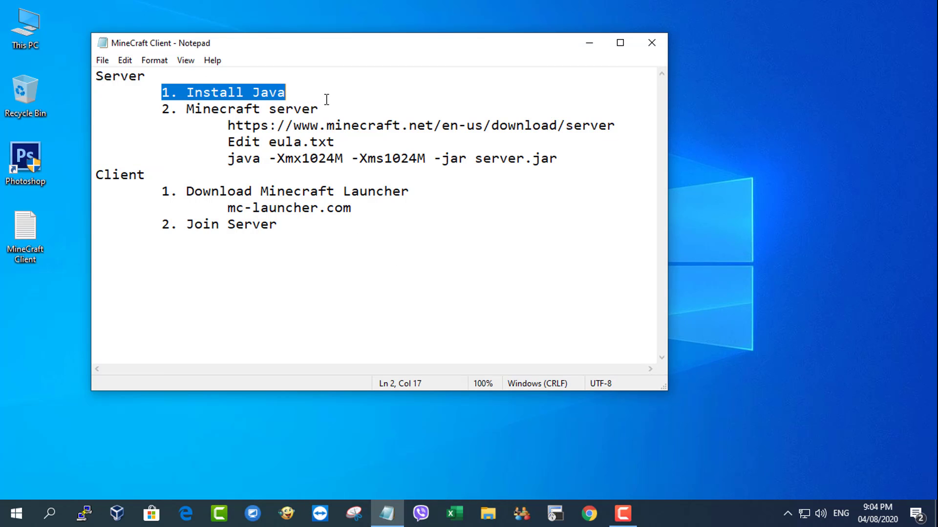
left_click(593, 46)
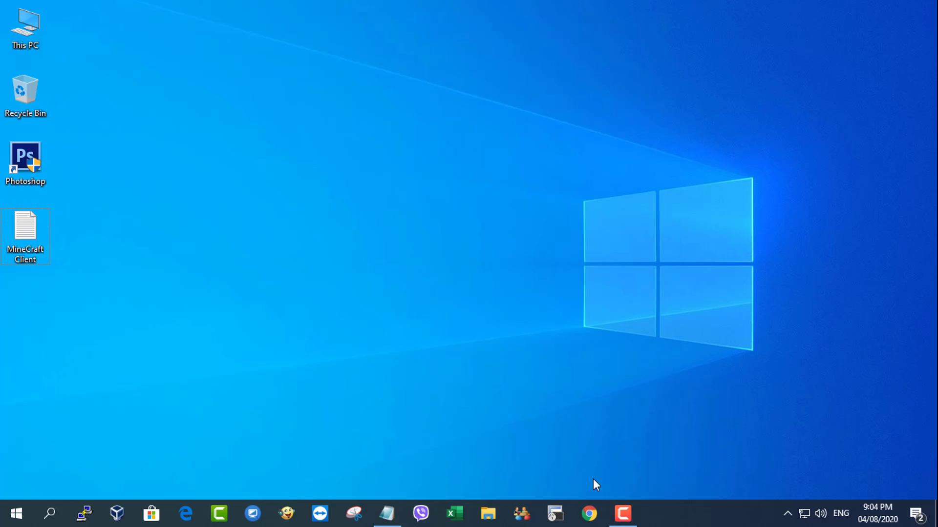
Step: Open java.com in Chrome and download the Windows Java installer JavaSetup8u261 to the Downloads folder
left_click(589, 514)
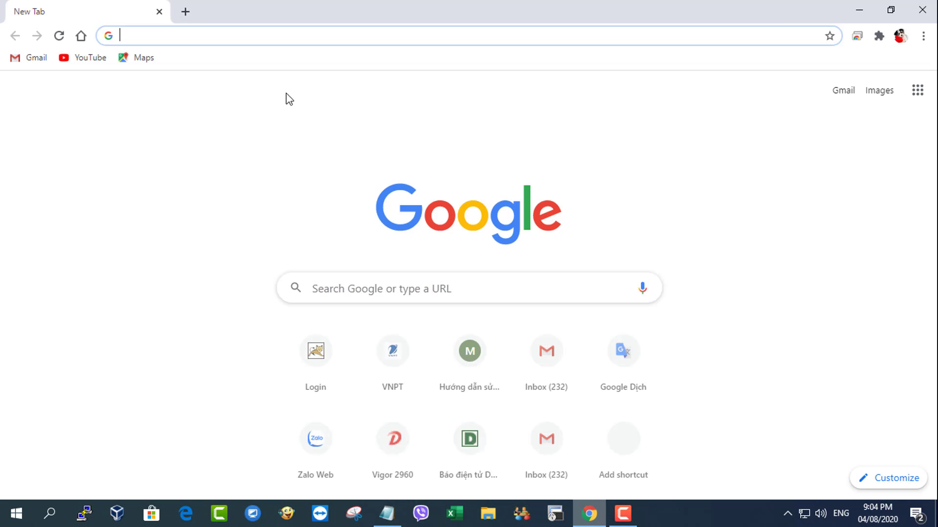
left_click(215, 35)
type("java.com")
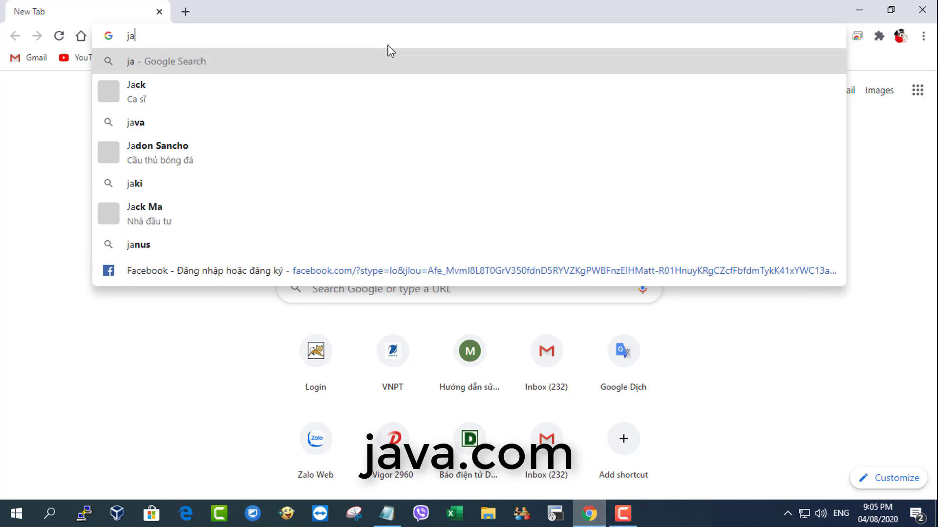
key("Return")
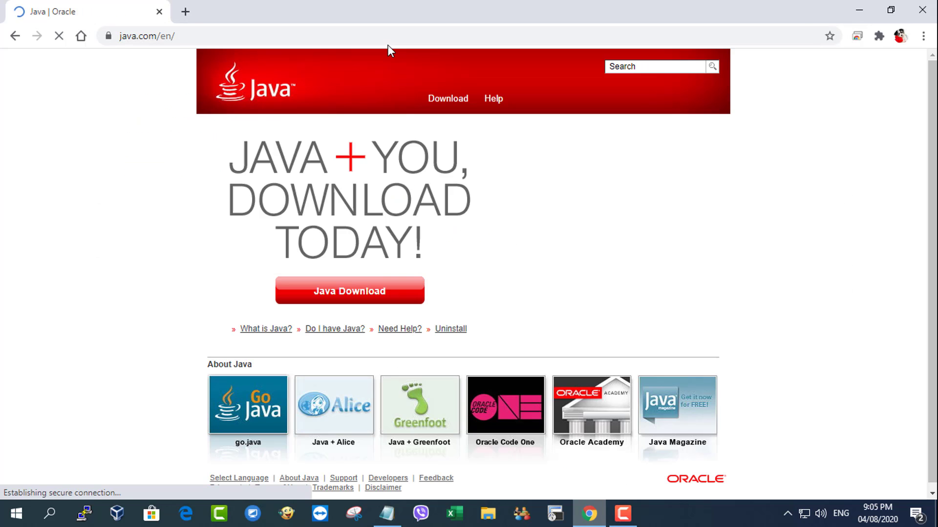
left_click(338, 297)
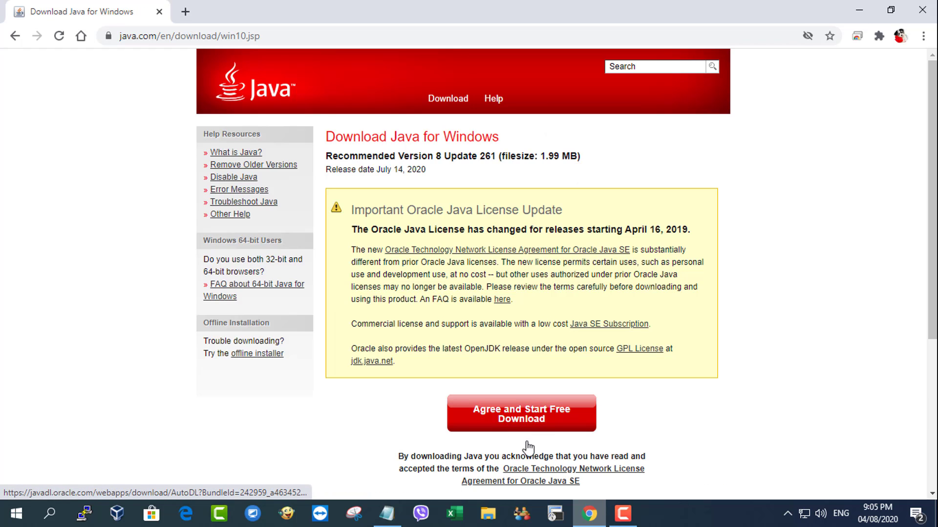
left_click(531, 417)
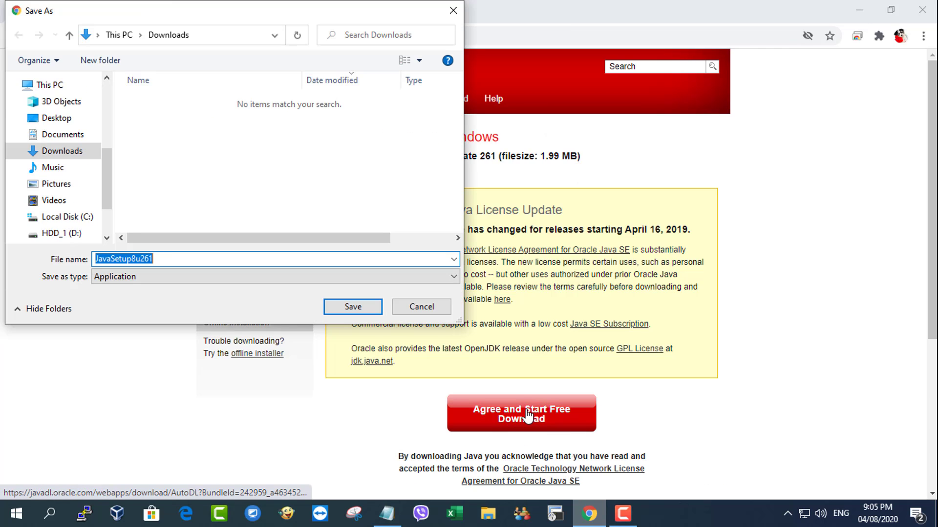
left_click(362, 309)
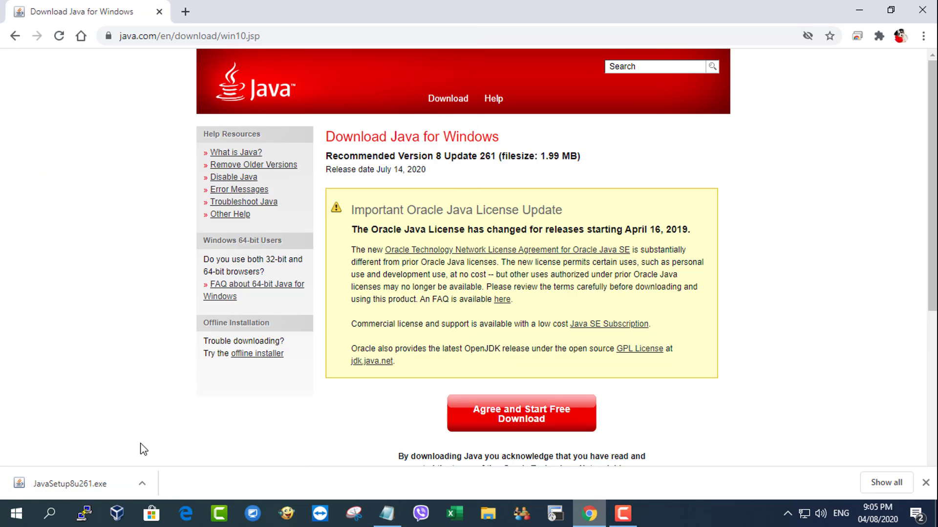
Step: Run the downloaded JavaSetup8u261.exe, install Java in the default destination folder and close the finished setup
left_click(86, 485)
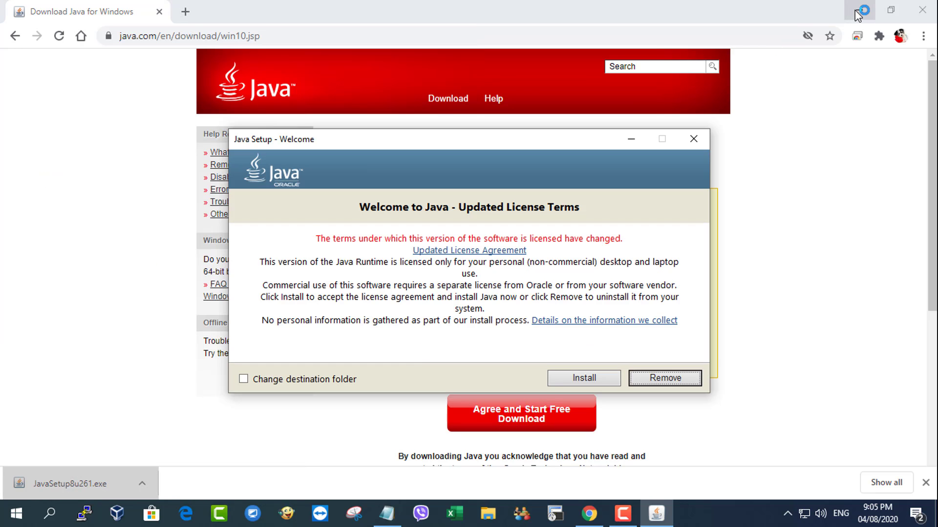
left_click(858, 11)
left_click(590, 378)
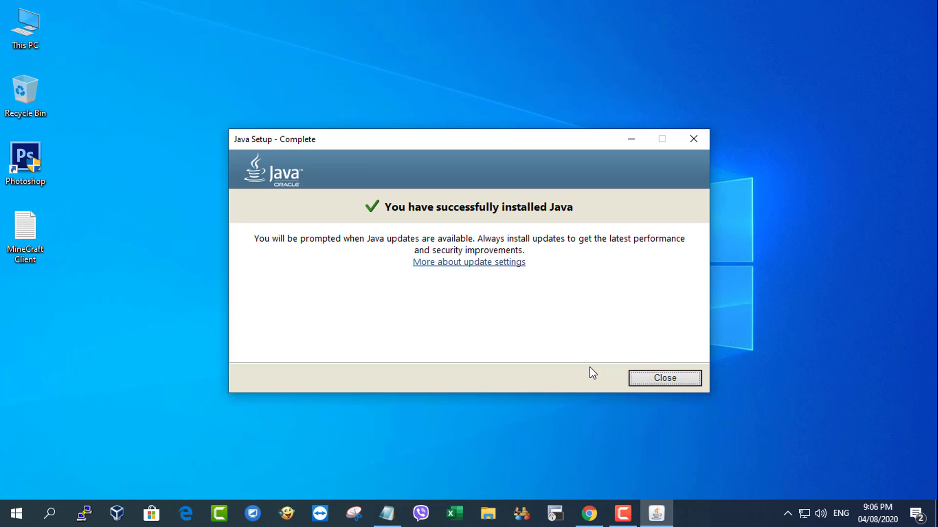
left_click(677, 379)
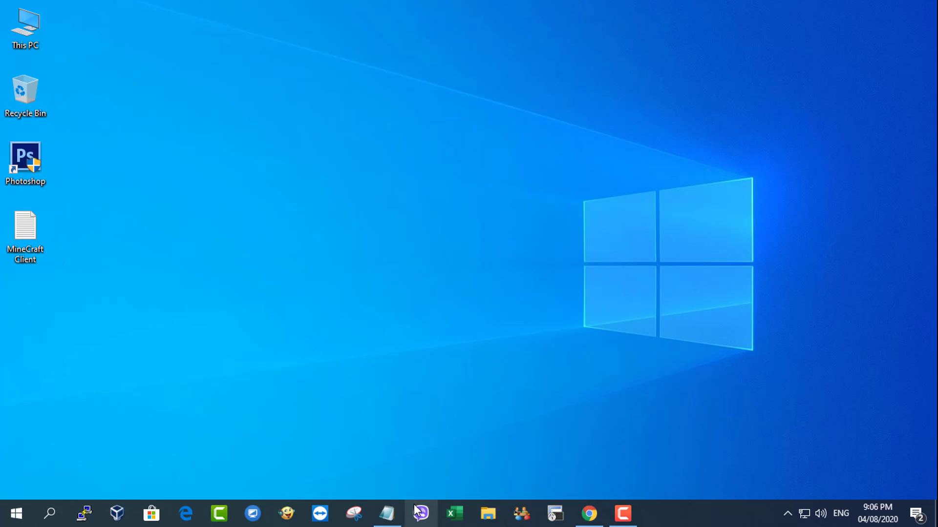
left_click(388, 512)
left_click_drag(193, 111, 318, 110)
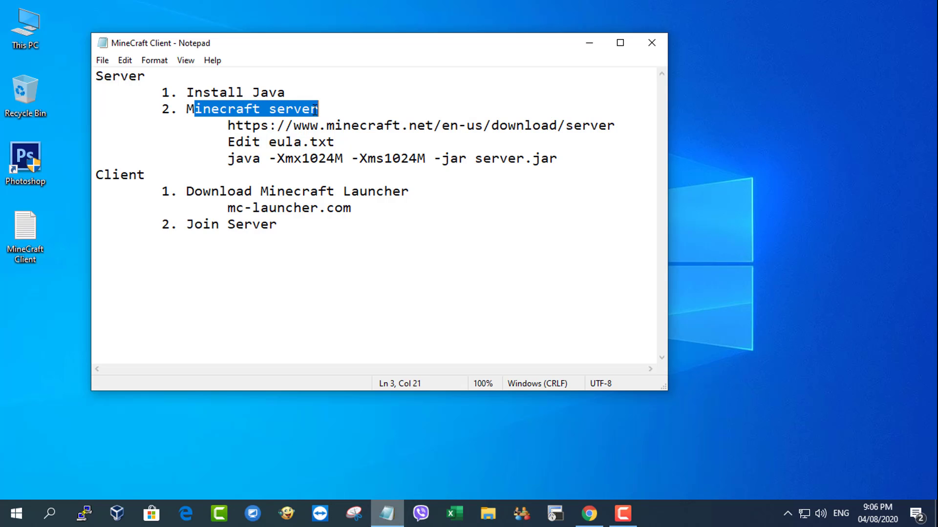
left_click_drag(228, 128, 623, 133)
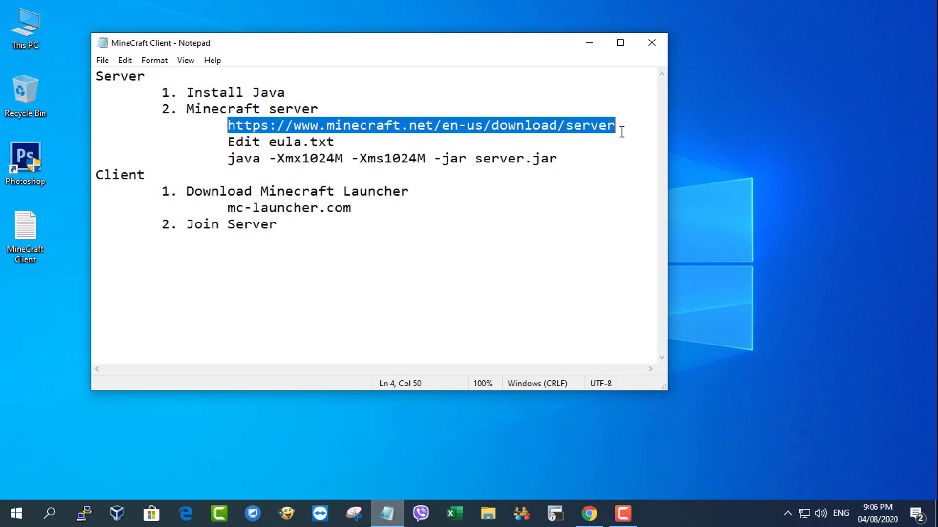
right_click(611, 130)
left_click(646, 176)
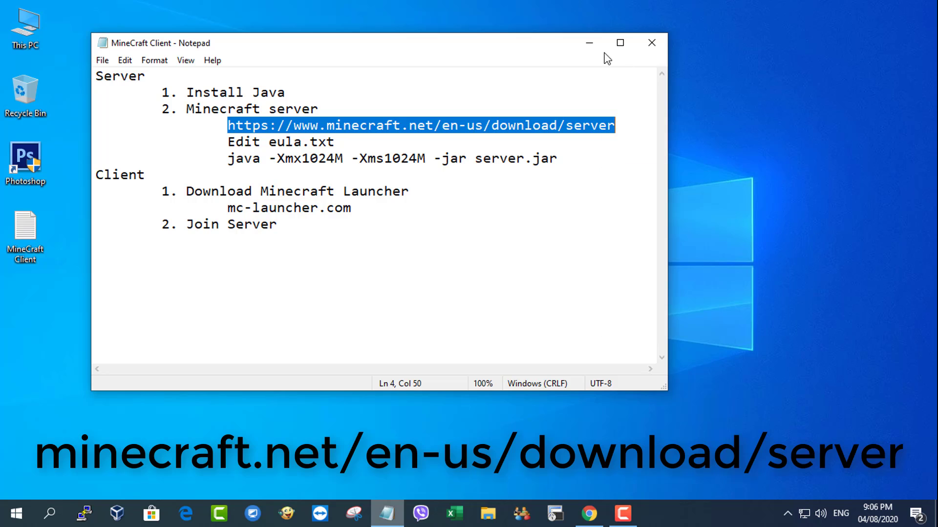
left_click(593, 45)
left_click(589, 513)
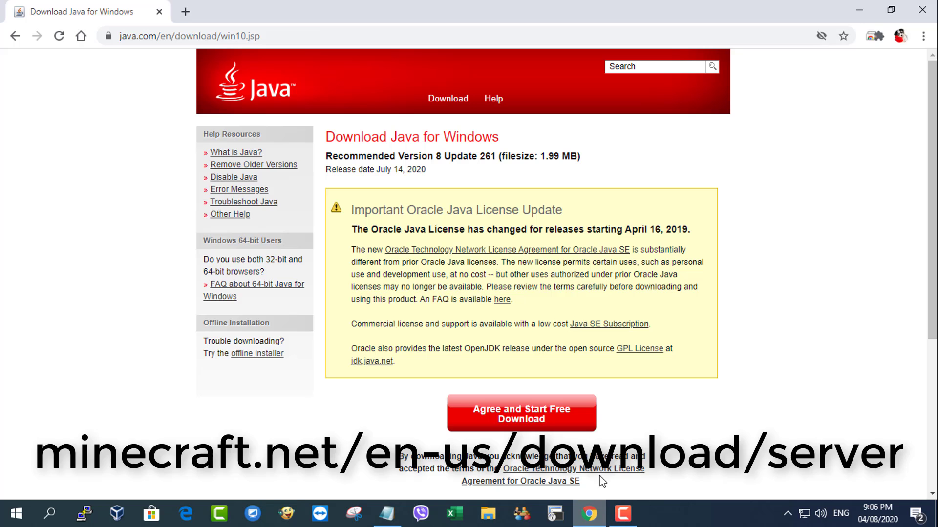
left_click(311, 35)
key("ctrl+v")
key("Return")
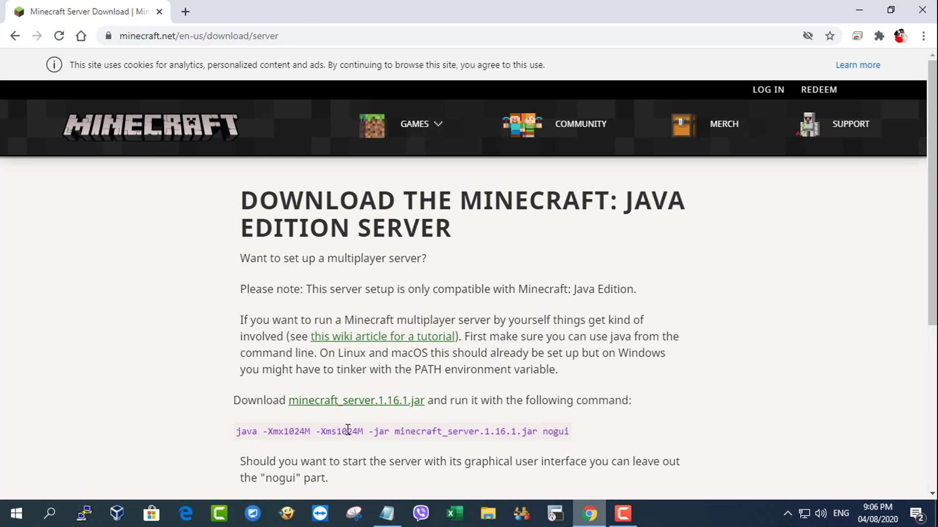
Step: Download minecraft_server.1.16.1.jar to the Downloads folder under the name server and show the file in its folder
left_click(355, 401)
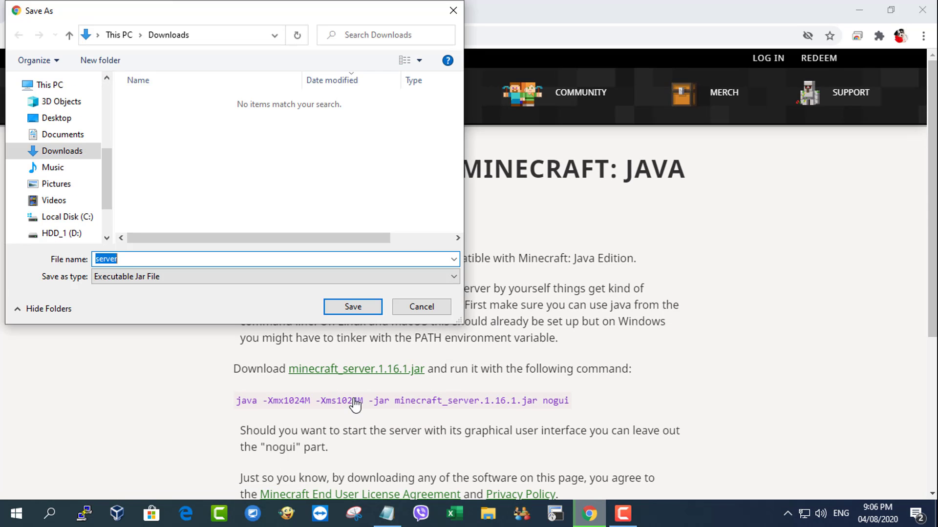
left_click(353, 307)
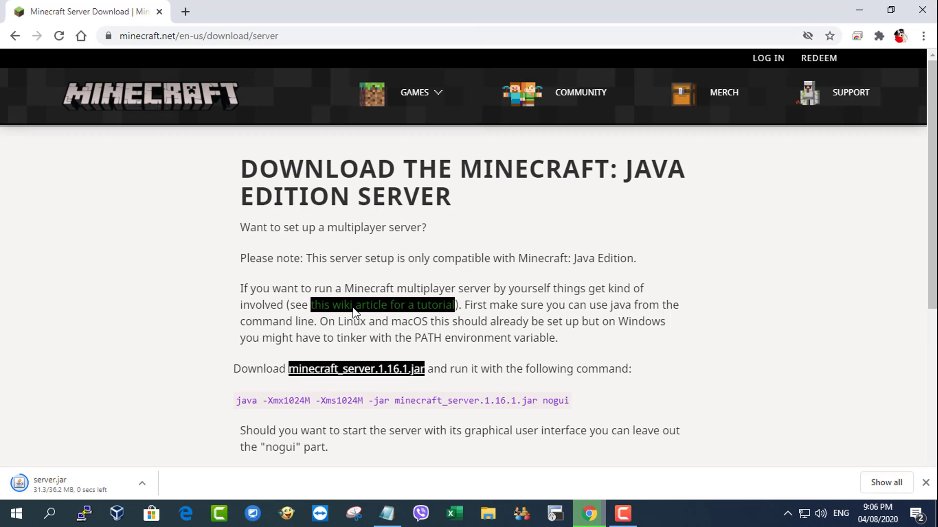
left_click(142, 484)
left_click(179, 437)
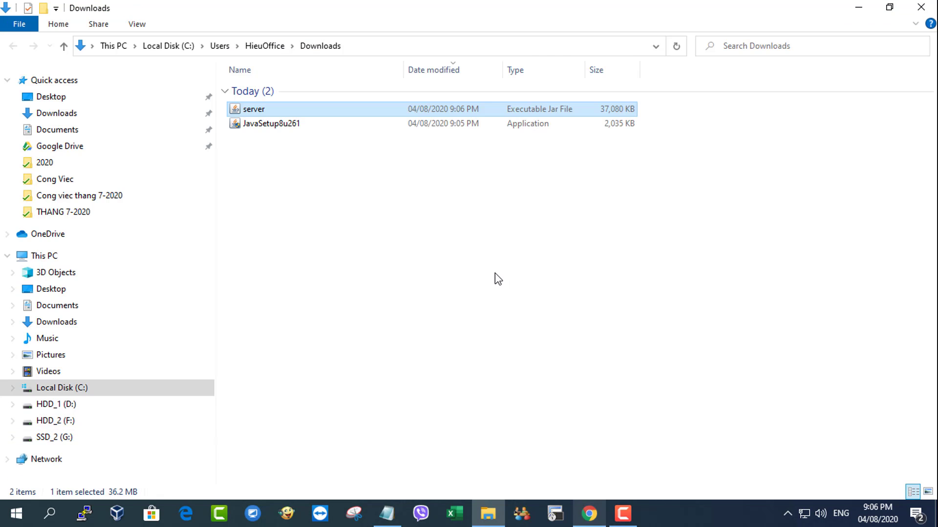
Step: Copy the downloaded server file into a new folder named minecraft on Local Disk (C:) and run it there
right_click(279, 112)
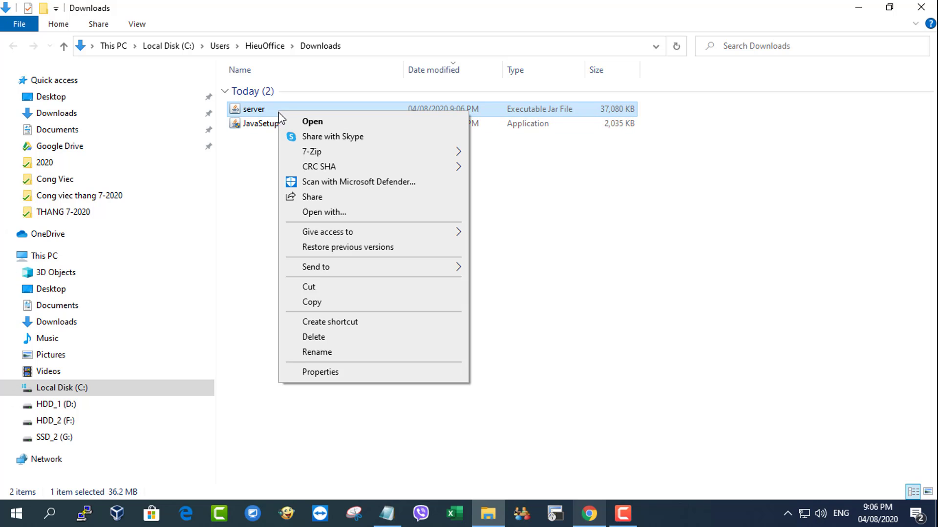
left_click(320, 302)
left_click(69, 389)
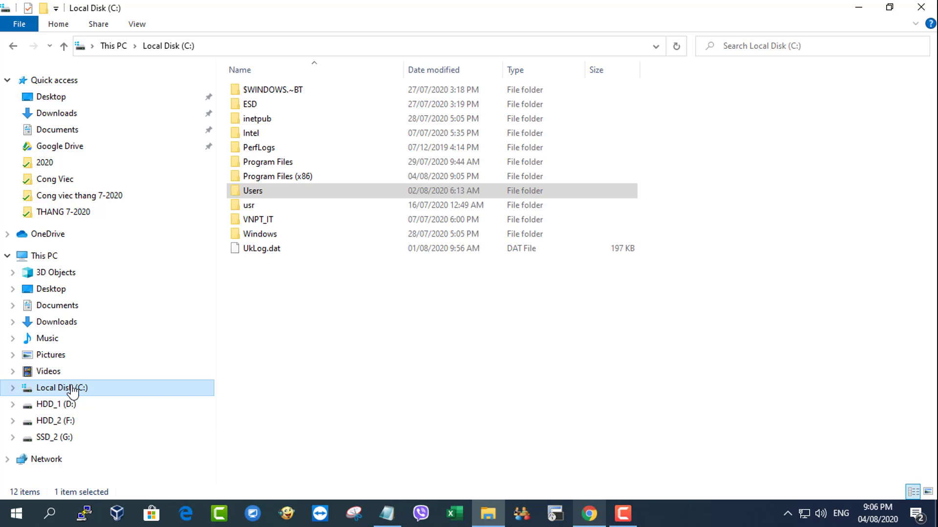
right_click(285, 305)
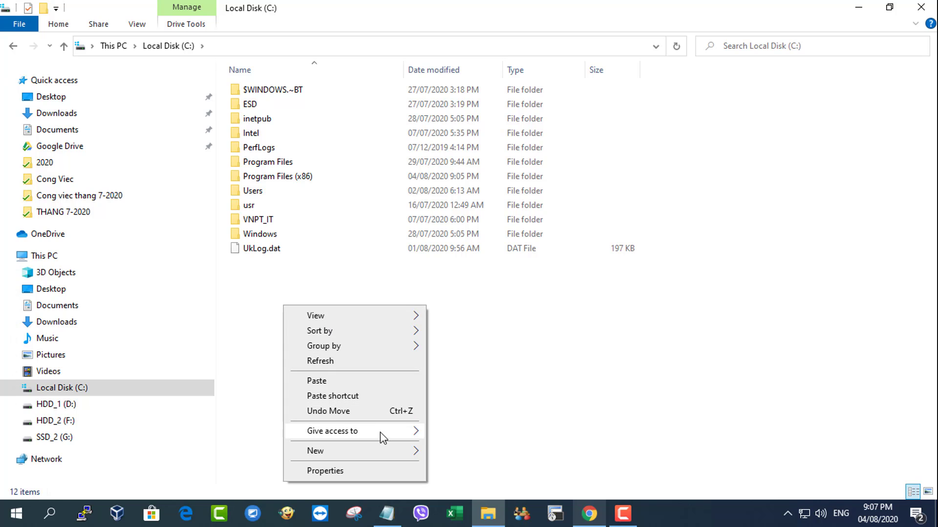
mouse_move(383, 452)
left_click(456, 452)
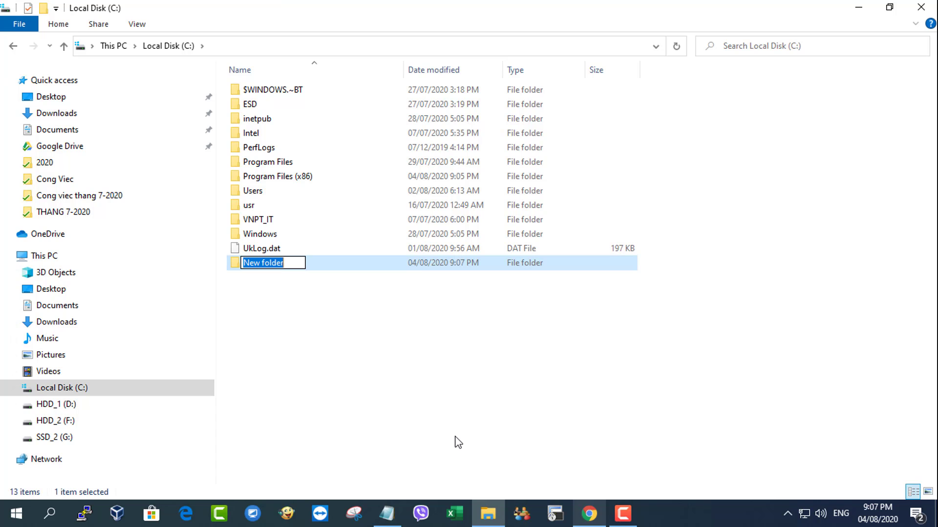
type("minecraft")
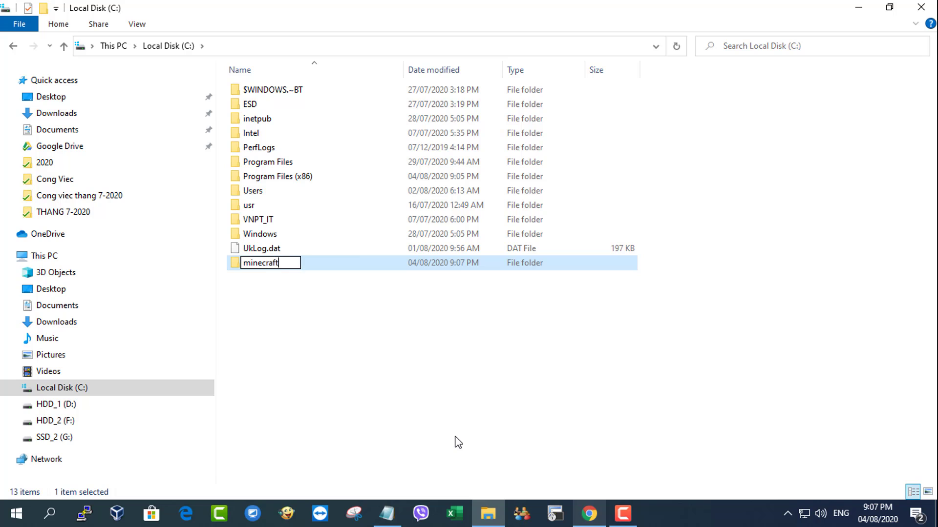
key("Return")
key("Return")
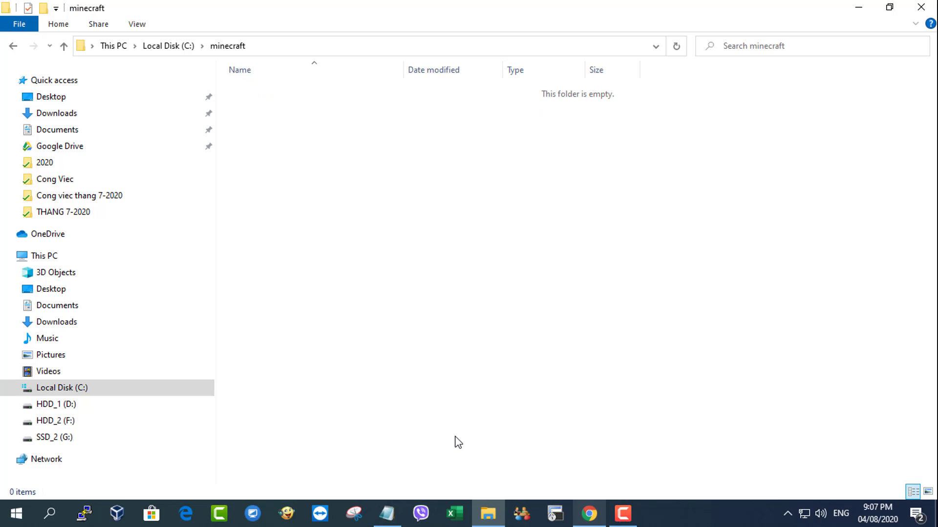
right_click(433, 199)
left_click(468, 294)
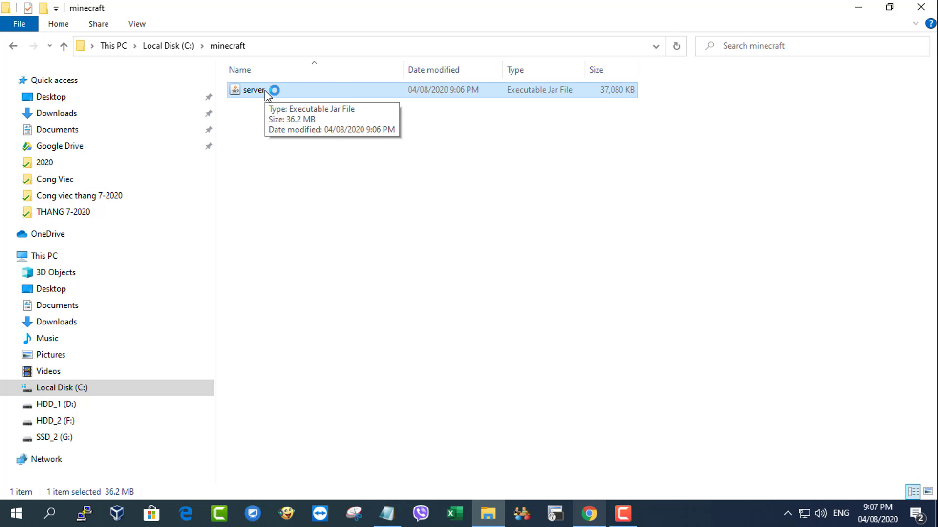
Step: Select the eula file in the minecraft folder and check the Edit eula.txt instruction in the notes
left_click(247, 104)
left_click(387, 513)
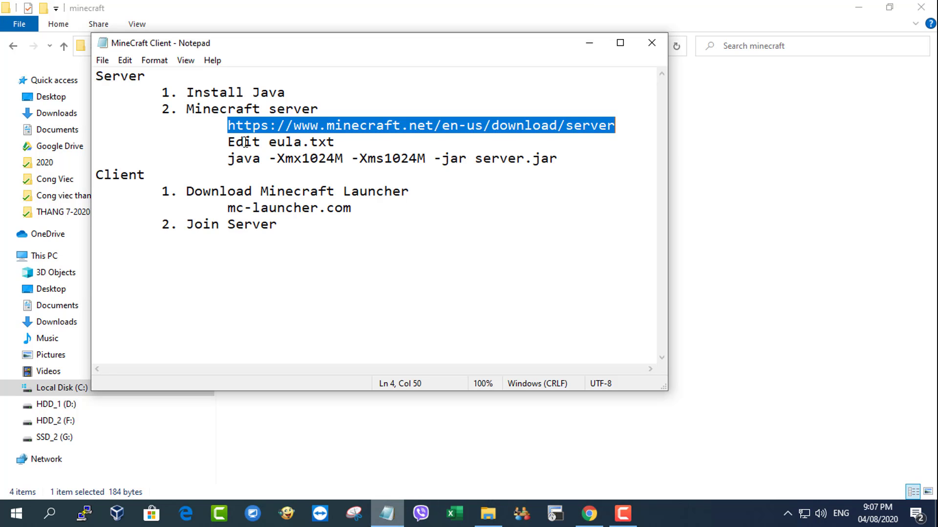
left_click_drag(228, 142, 343, 144)
left_click(589, 43)
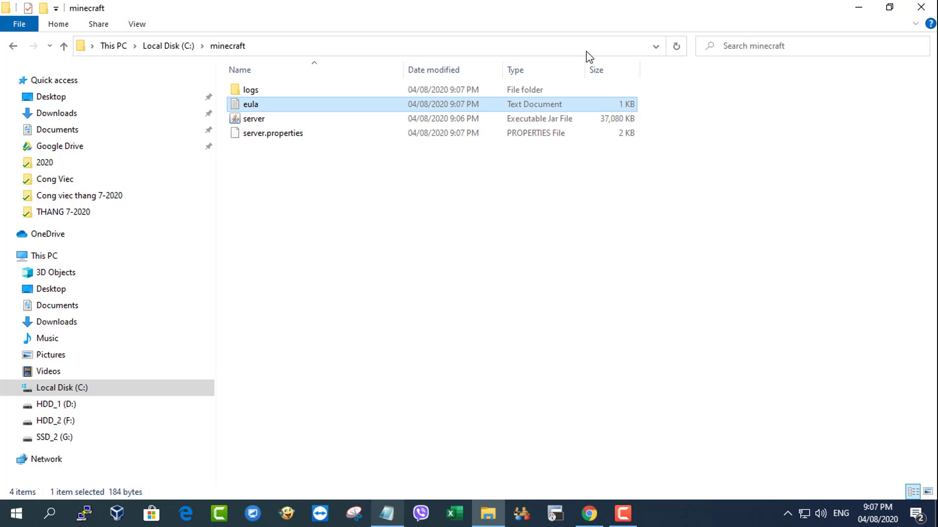
Step: Open the eula text file, change its setting to eula=true and save the file
double_click(254, 106)
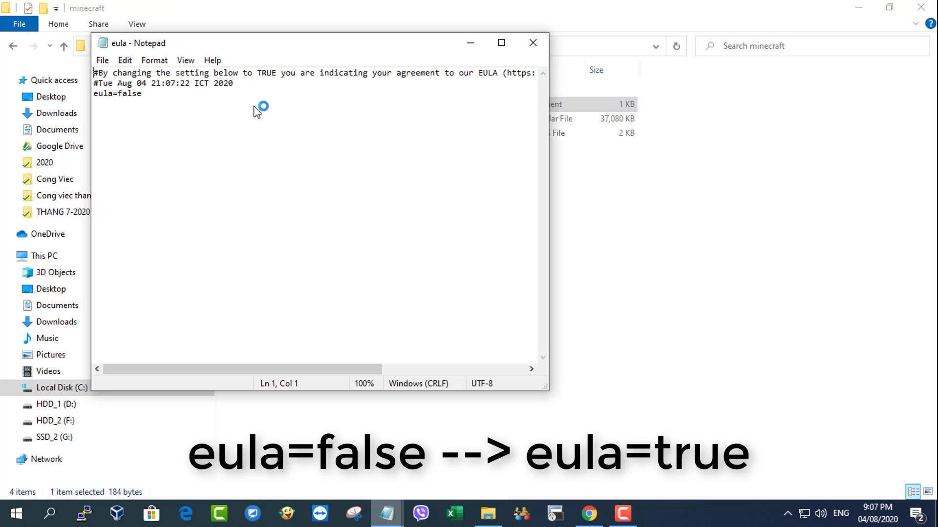
key("BackSpace")
key("BackSpace")
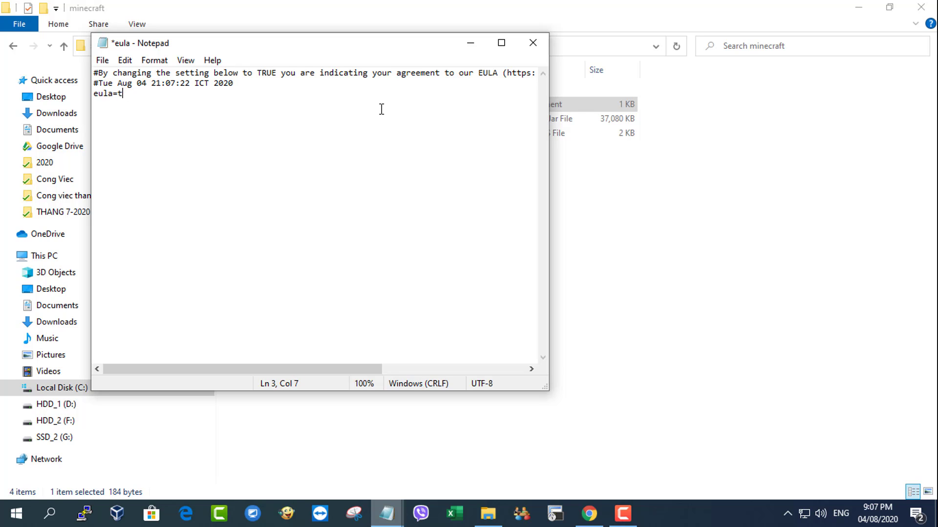
left_click(102, 60)
left_click(123, 126)
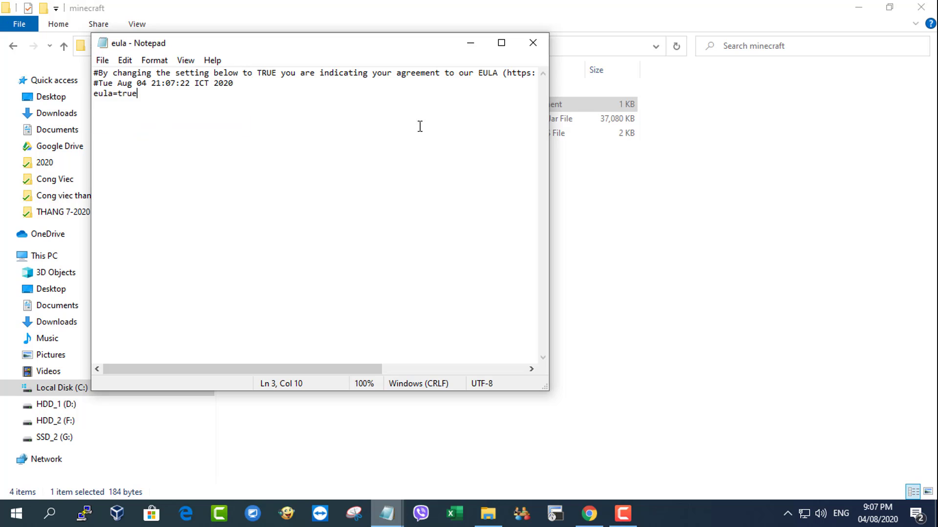
Step: Close the eula file and open server.properties with Notepad, making it the default app for .properties files
left_click(533, 48)
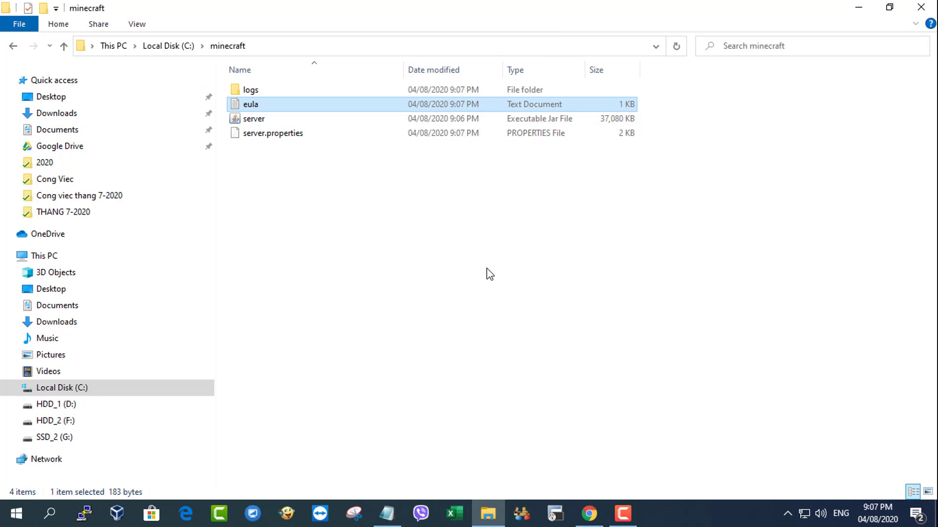
left_click(294, 142)
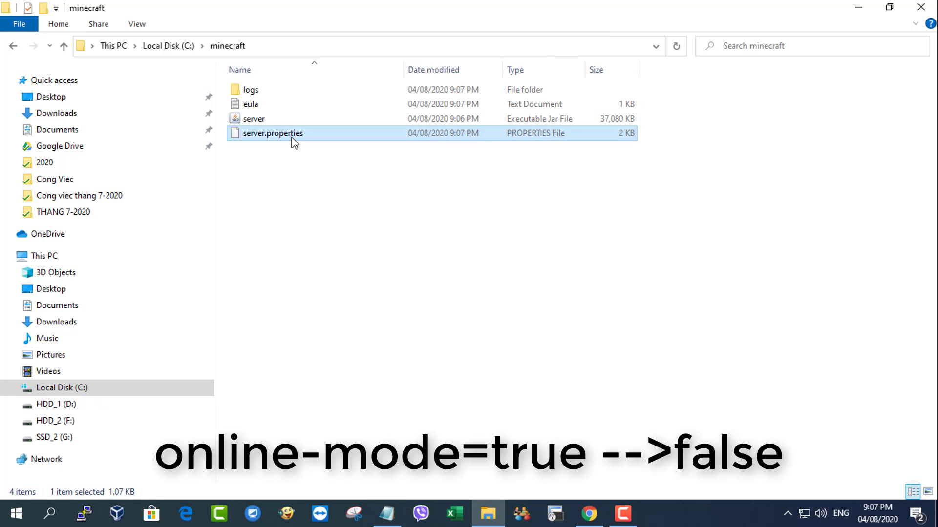
right_click(302, 148)
left_click(347, 151)
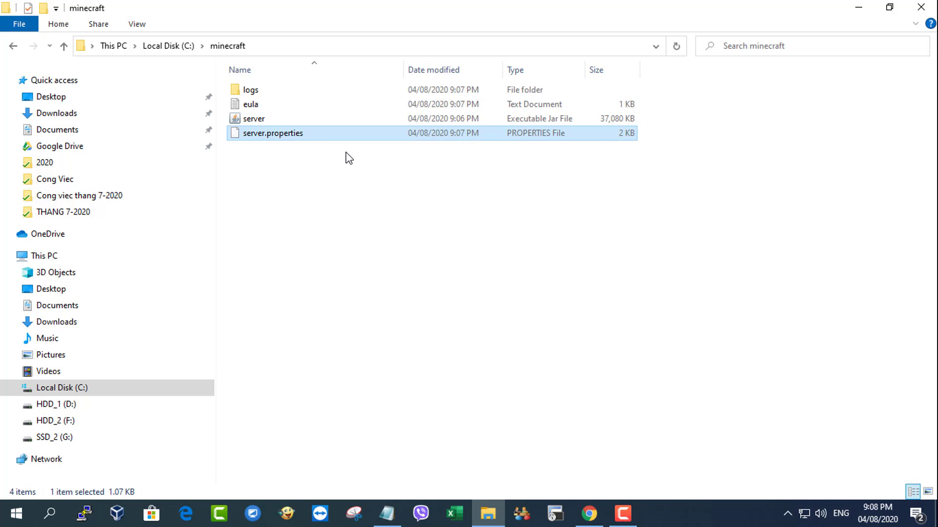
left_click(387, 223)
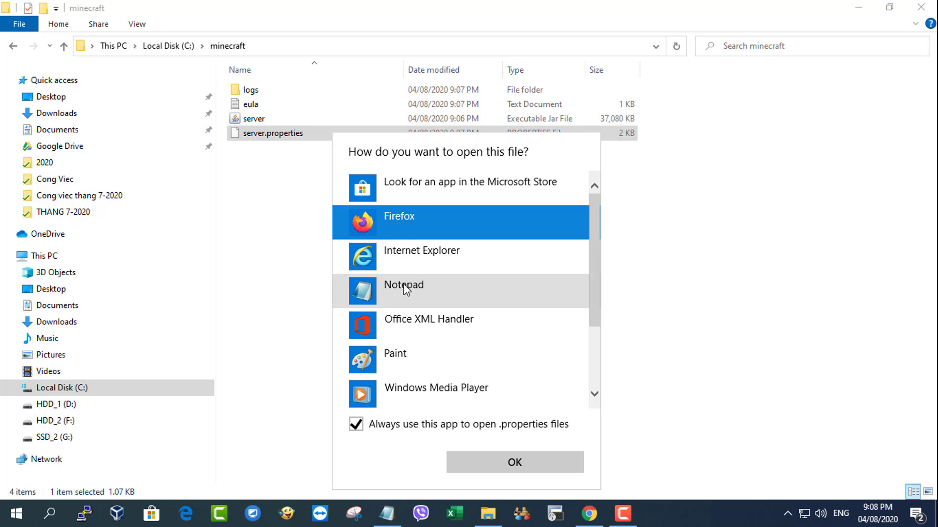
left_click(418, 298)
left_click(514, 462)
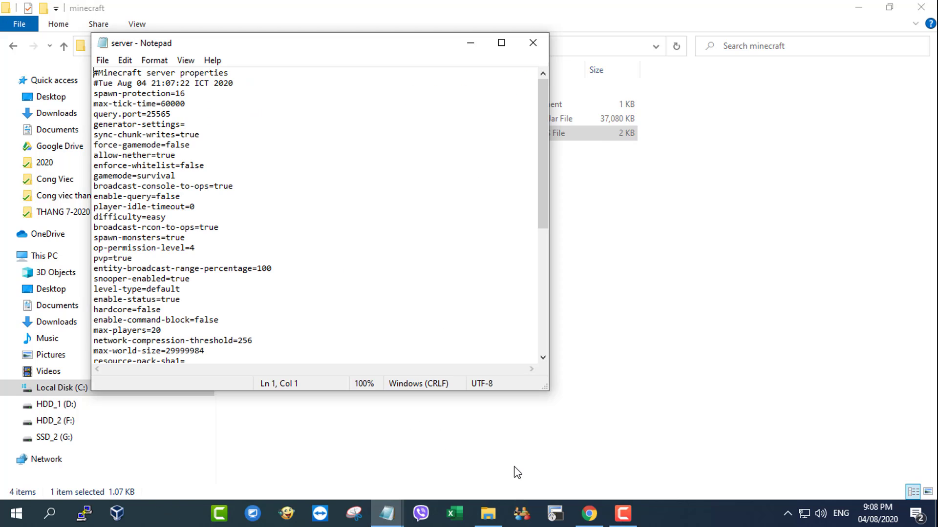
Step: Set online-mode=false in the server properties file, save it and close it
left_click_drag(539, 208, 538, 324)
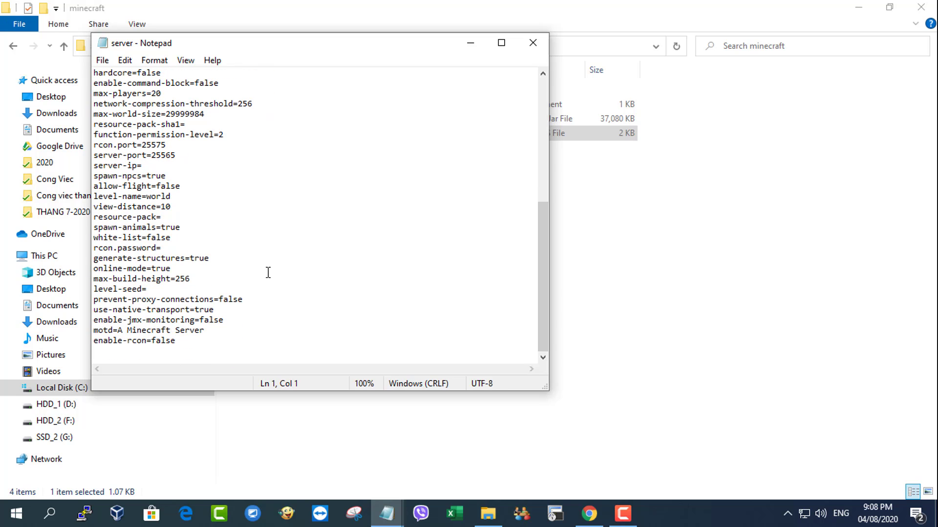
left_click_drag(174, 268, 103, 268)
left_click(179, 268)
key("BackSpace")
key("BackSpace")
key("BackSpace")
key("BackSpace")
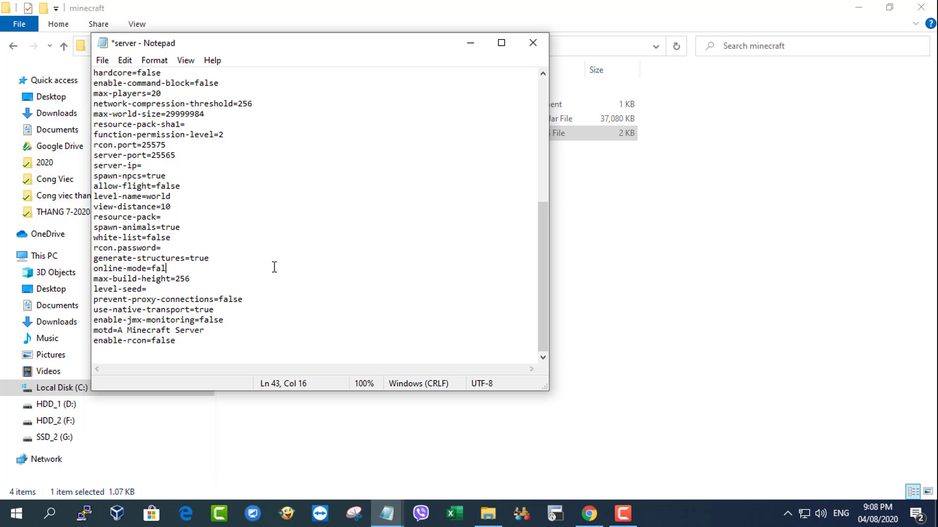
left_click_drag(179, 269, 88, 268)
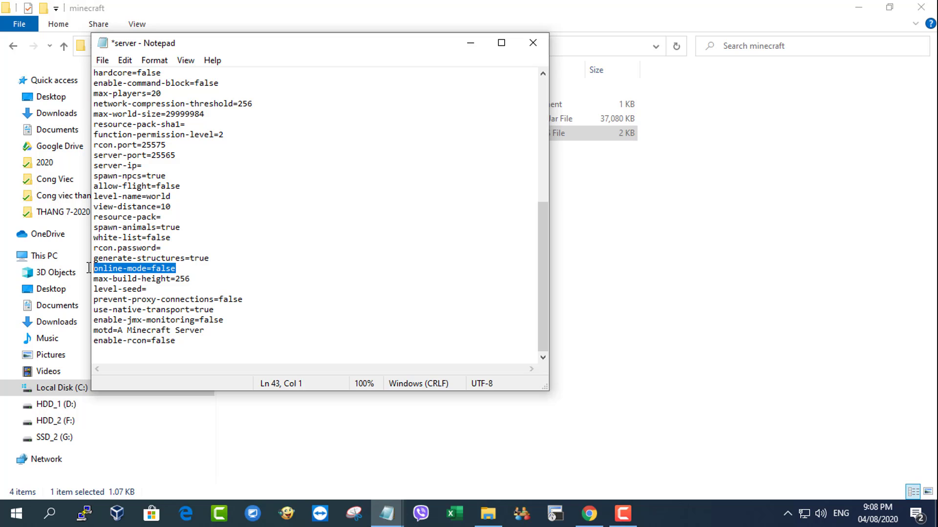
left_click(103, 60)
left_click(124, 121)
left_click(533, 42)
left_click(517, 207)
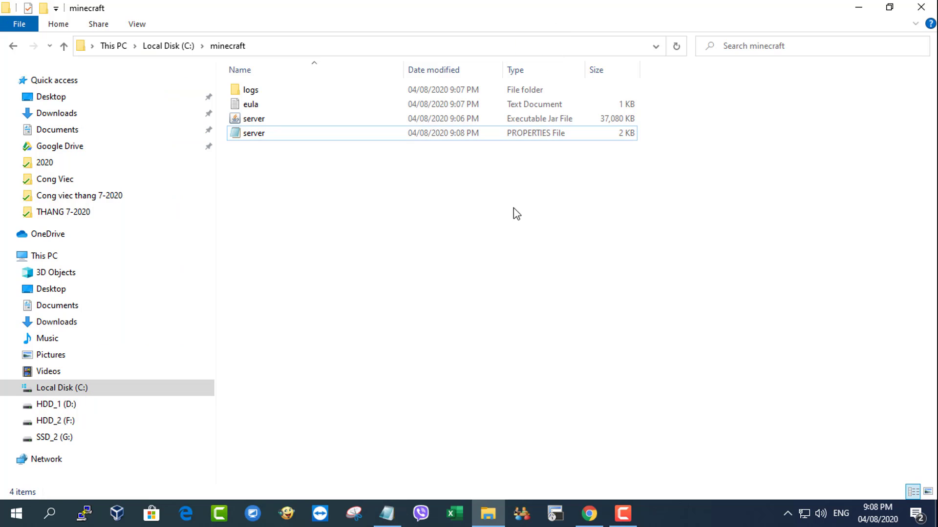
Step: Highlight the java -Xmx1024M -Xms1024M -jar server.jar line in the notes, and clear the desktop by minimising the notes and closing the folder and browser windows
left_click(386, 517)
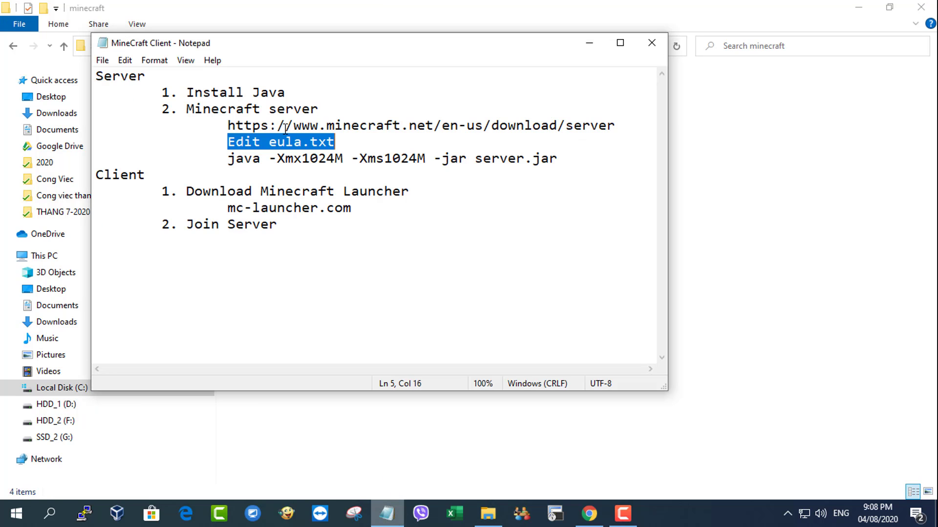
left_click_drag(230, 158, 574, 160)
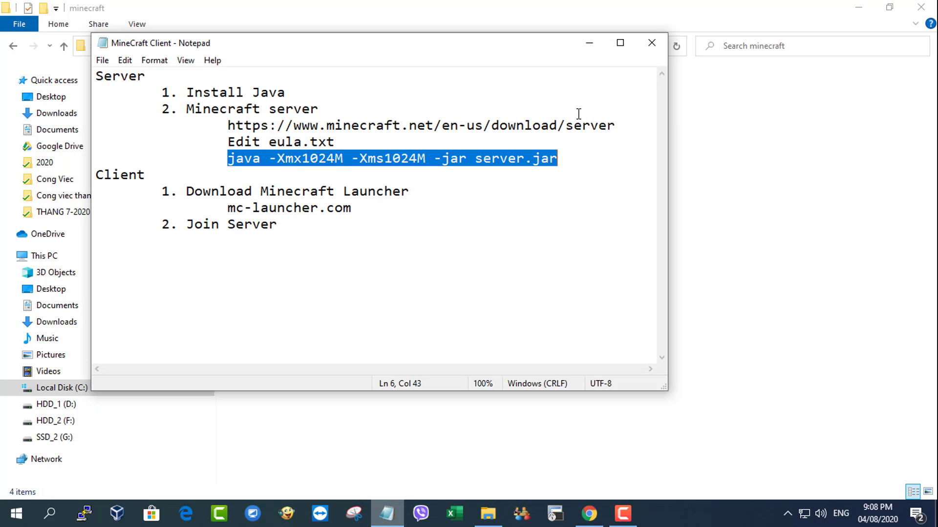
left_click(589, 46)
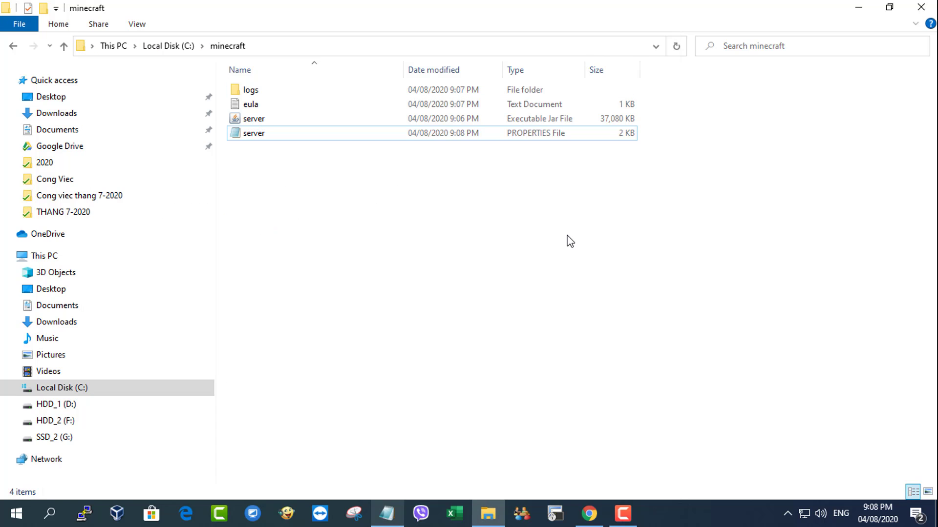
left_click(920, 7)
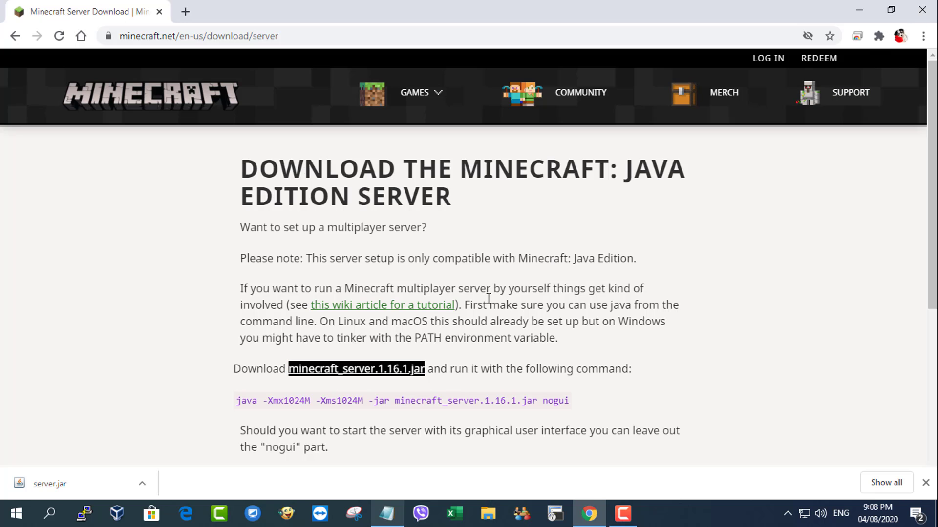
left_click(922, 10)
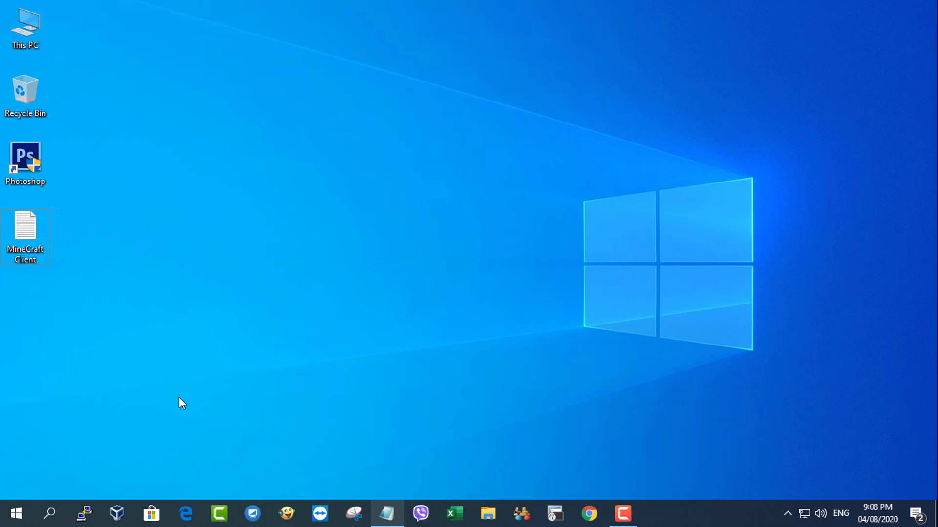
Step: Open a Command Prompt and change its directory to C:\minecraft using cd\ and cd minecraft
left_click(49, 514)
type("c")
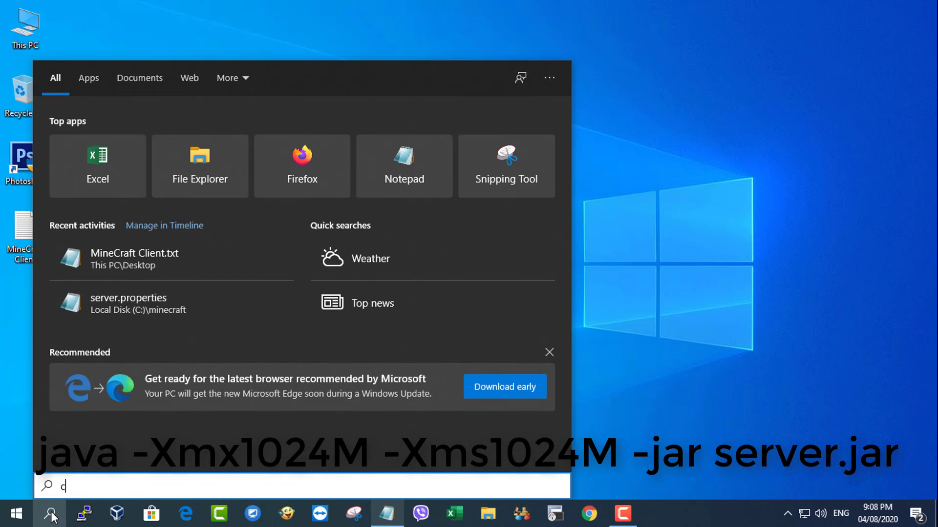
type("md")
key("Return")
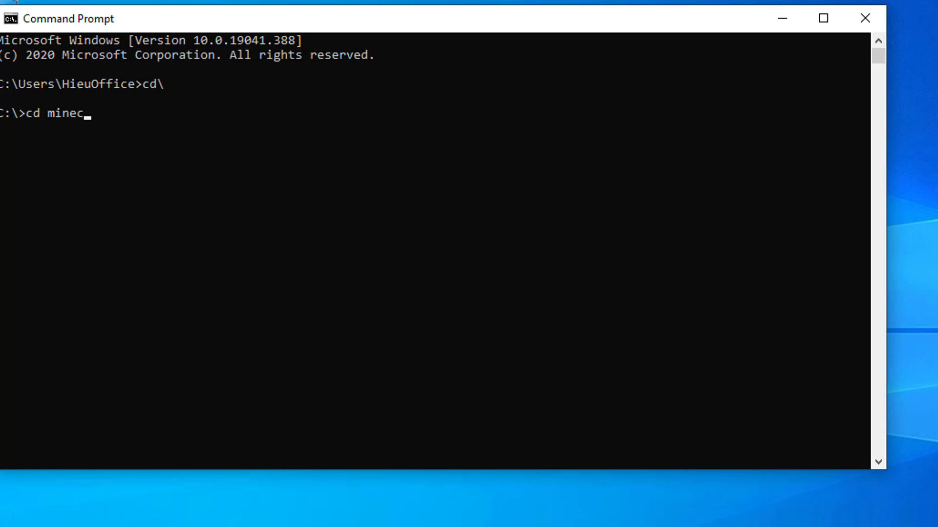
key("Return")
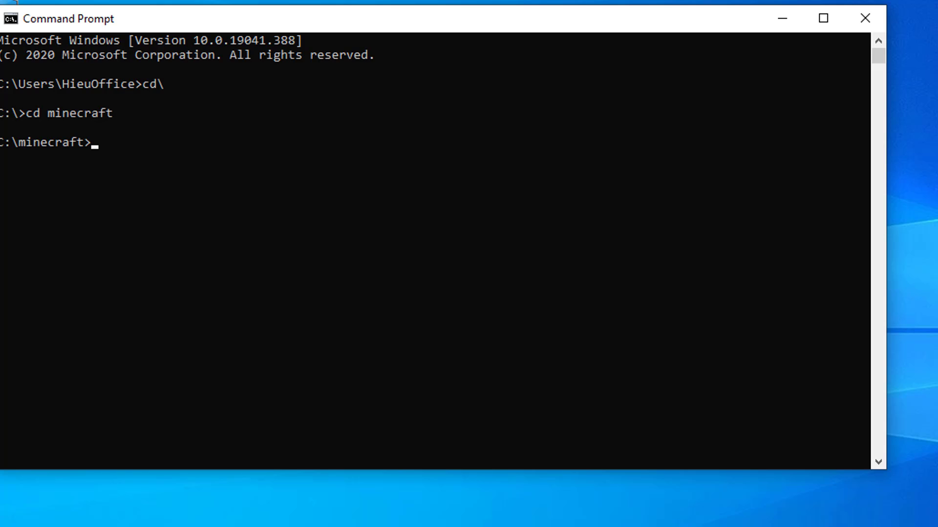
Step: Copy java -Xmx1024M -Xms1024M -jar server.jar from the notes into the Command Prompt and run it
key("alt+Tab")
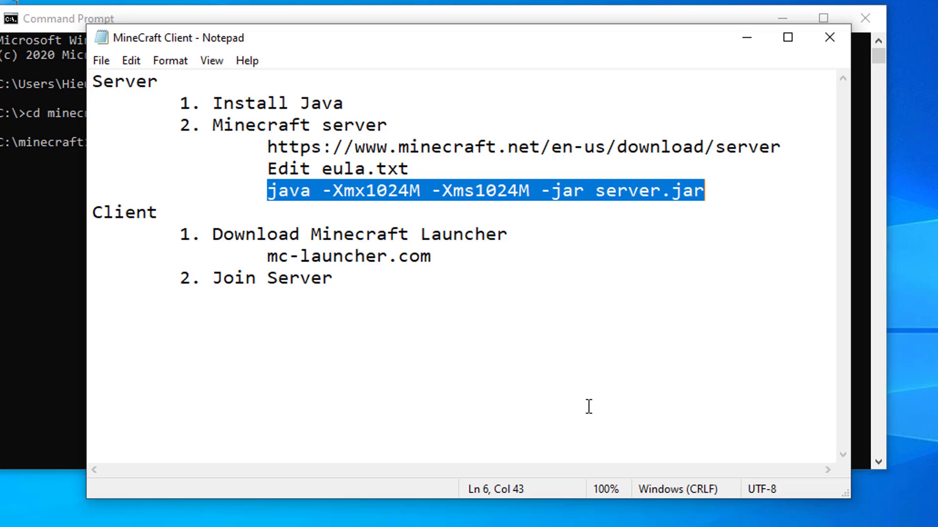
right_click(532, 200)
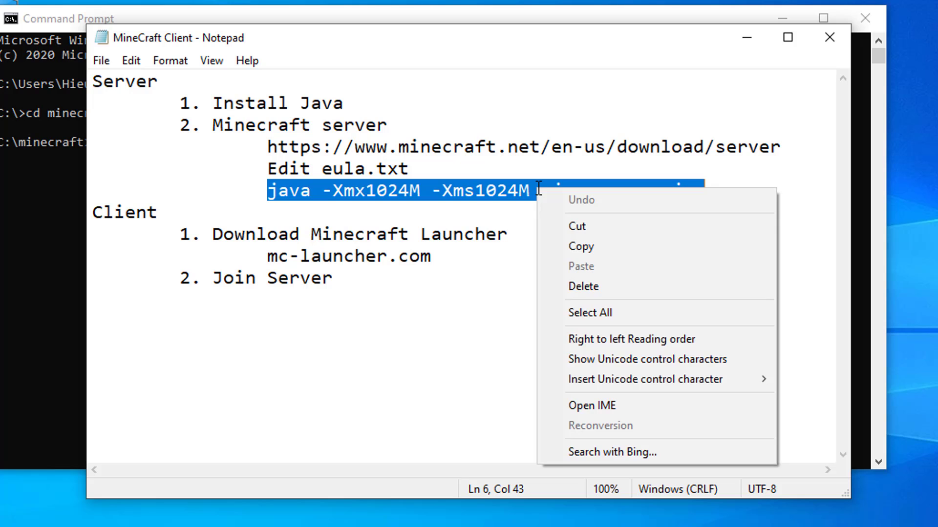
left_click(581, 248)
left_click(32, 305)
right_click(343, 182)
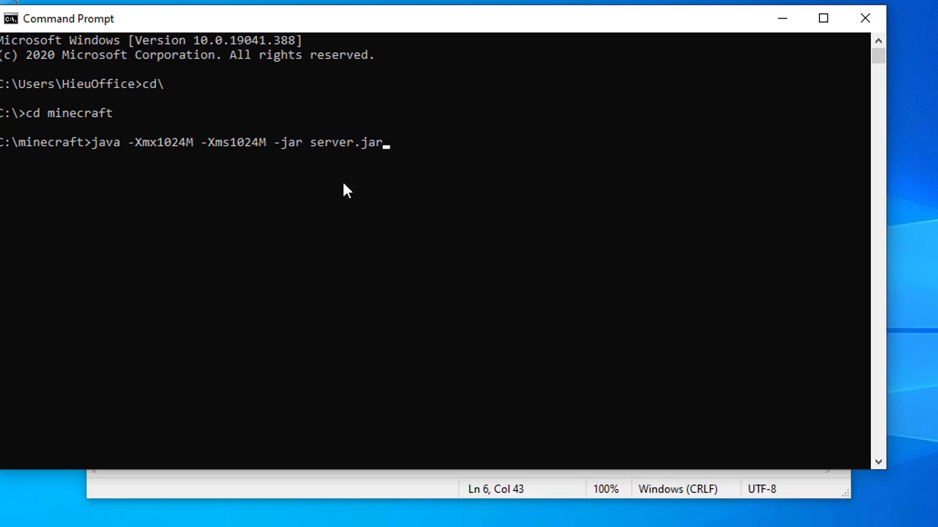
key("Return")
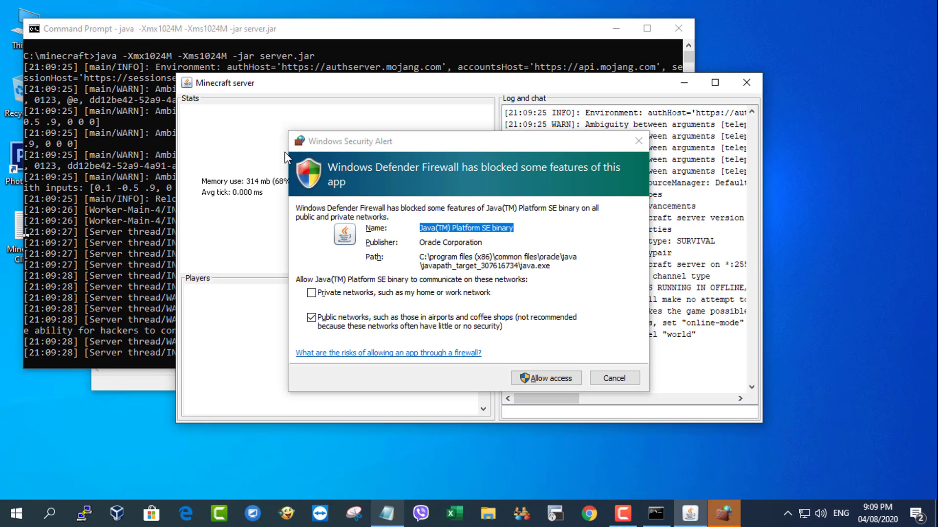
Step: Allow Java through the firewall on private and public networks, and maximise the Minecraft server window to check its startup log
left_click(313, 294)
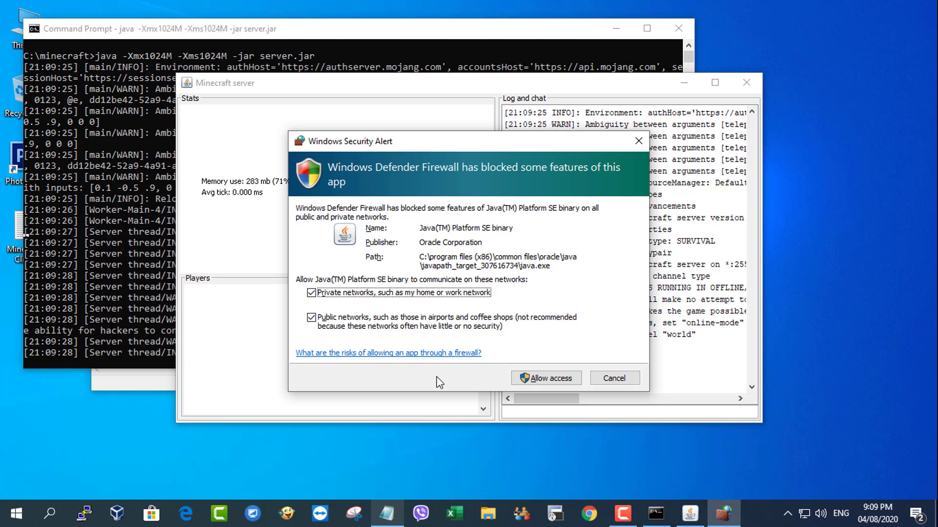
left_click(551, 378)
left_click(714, 83)
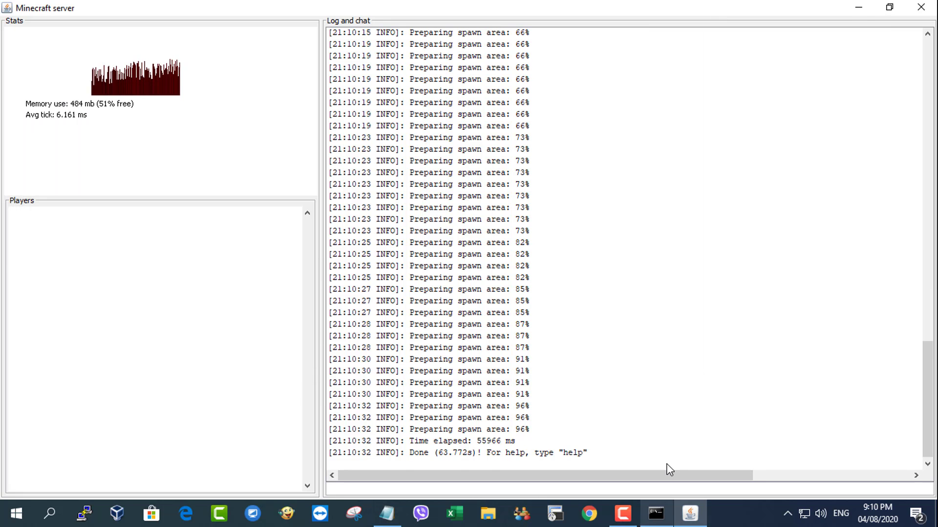
double_click(423, 453)
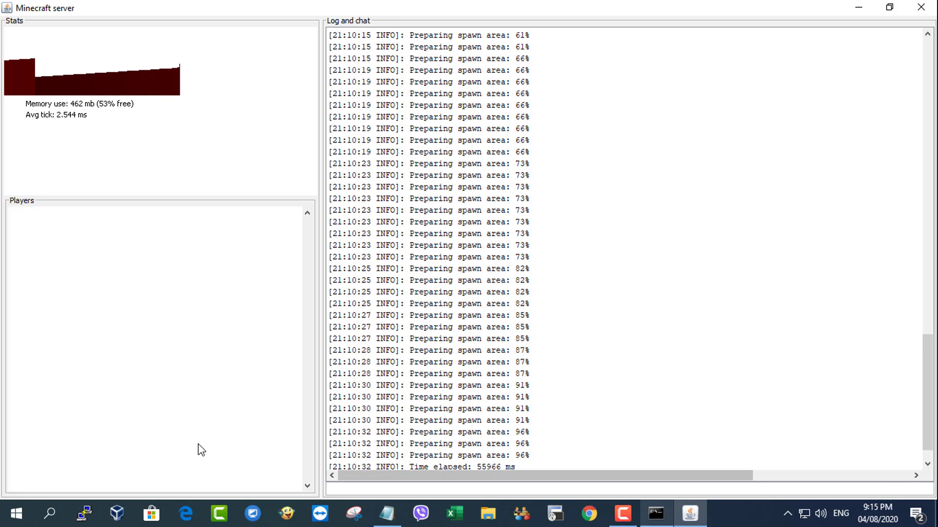
Step: Open a new Command Prompt, run ipconfig and select the IPv4 address of the adapter named Ethernet
left_click(49, 513)
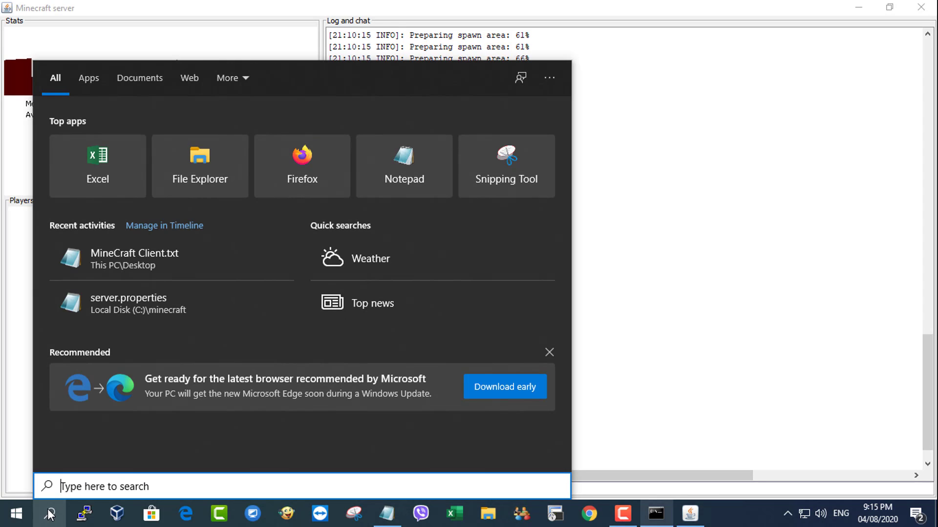
type("cmd")
key("Return")
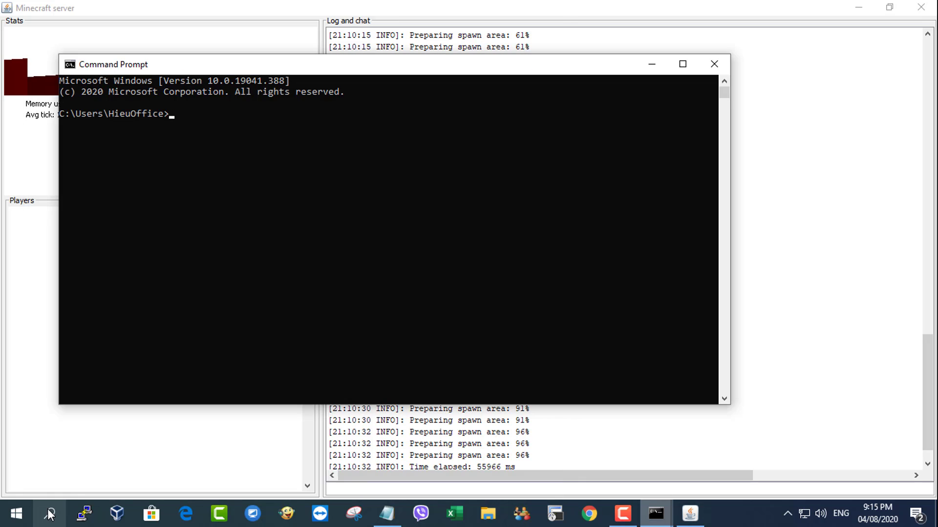
key("Return")
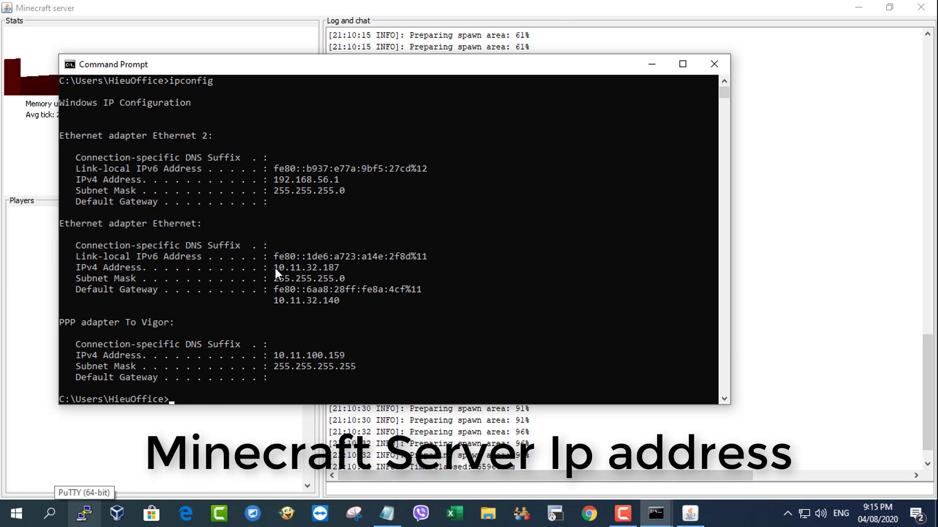
left_click_drag(275, 268, 336, 268)
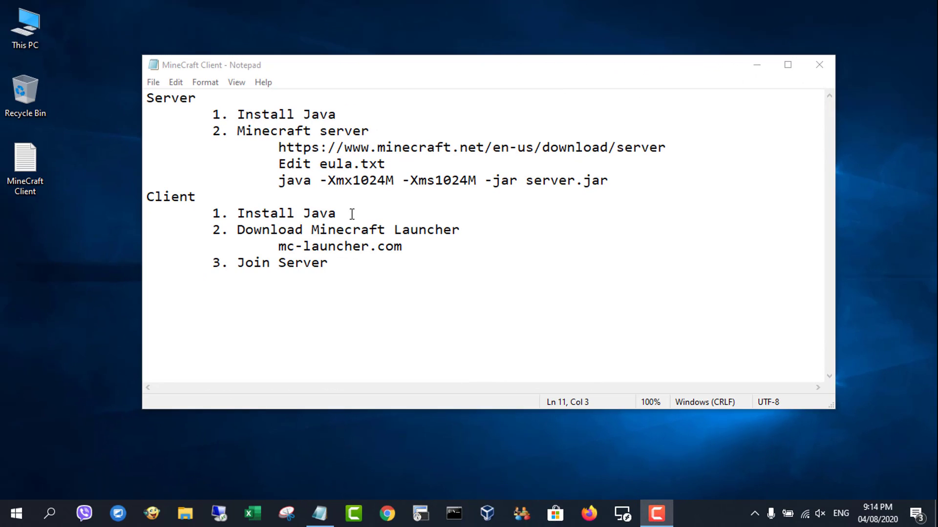
Step: Highlight the client's Install Java instruction in the notes, and open the Java for Windows download page on java.com in Chrome
left_click_drag(337, 213, 210, 212)
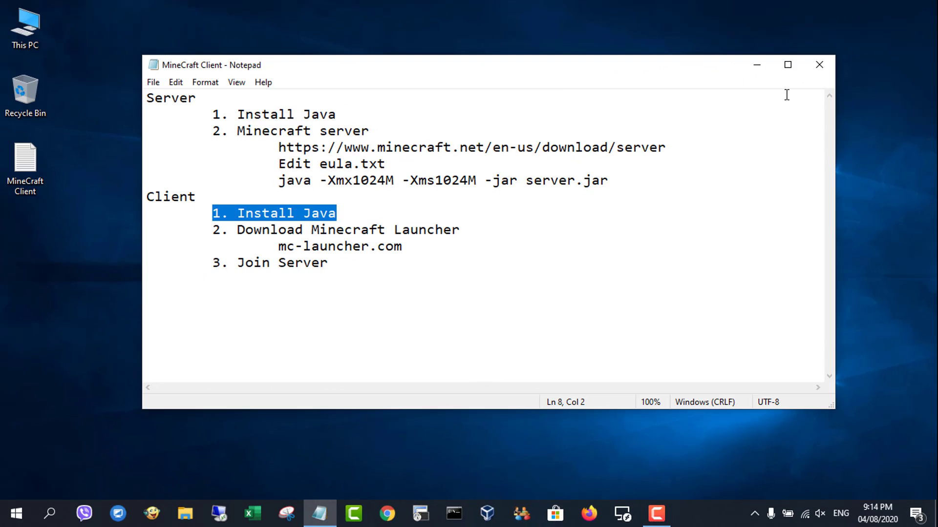
left_click(758, 66)
left_click(387, 513)
type("ja")
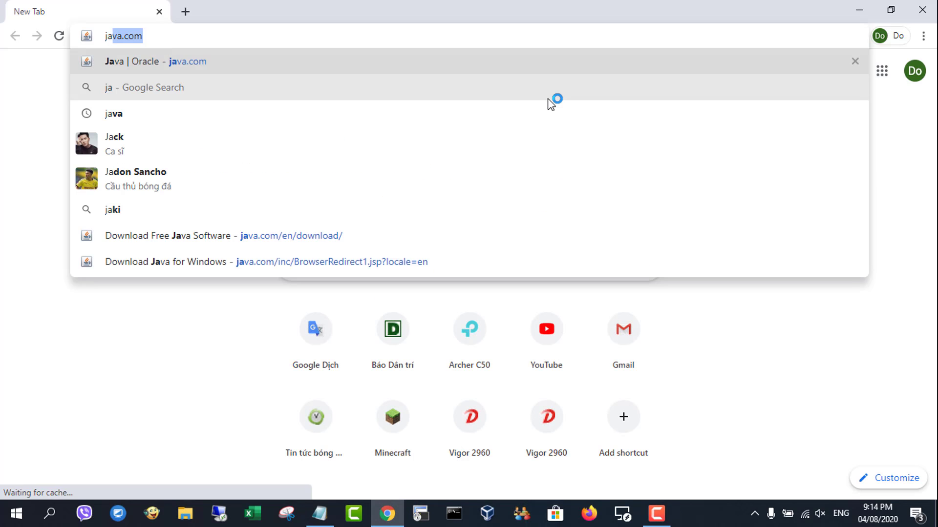
key("Return")
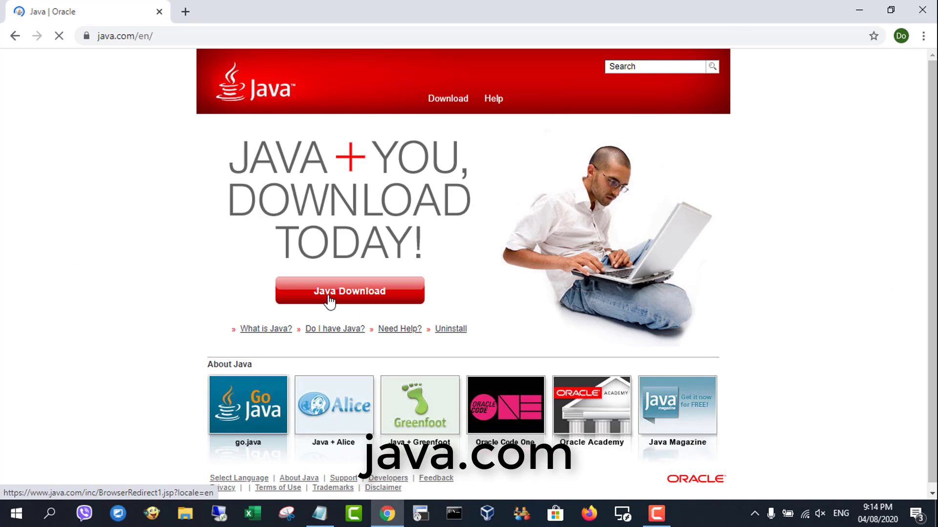
left_click(344, 293)
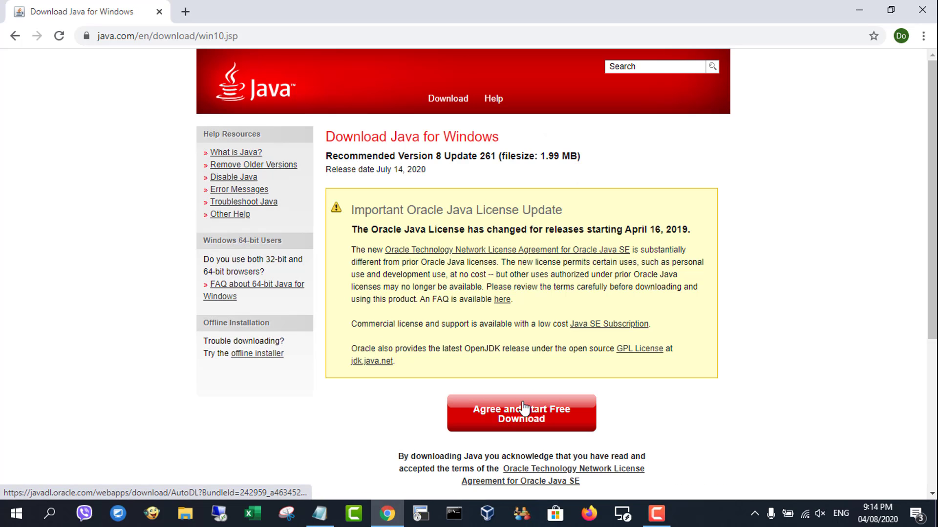
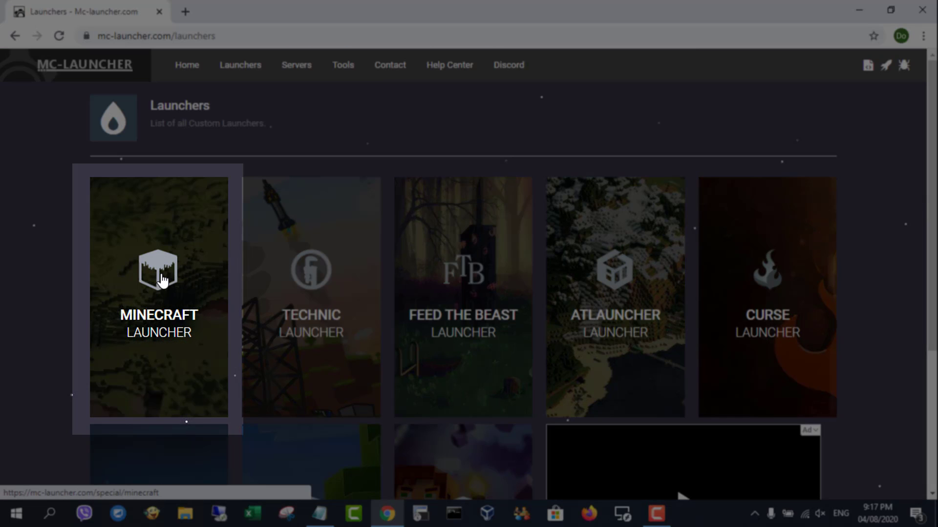
Step: Download the Windows version of the Minecraft Launcher from mc-launcher.com, skipping the ad, and run TLauncher-MCL.exe
left_click(162, 280)
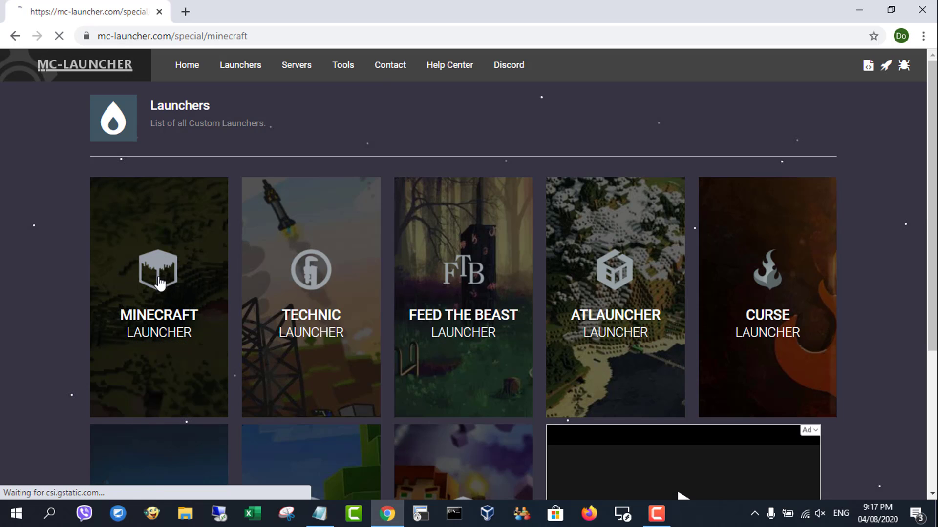
scroll(930, 396, "down", 20)
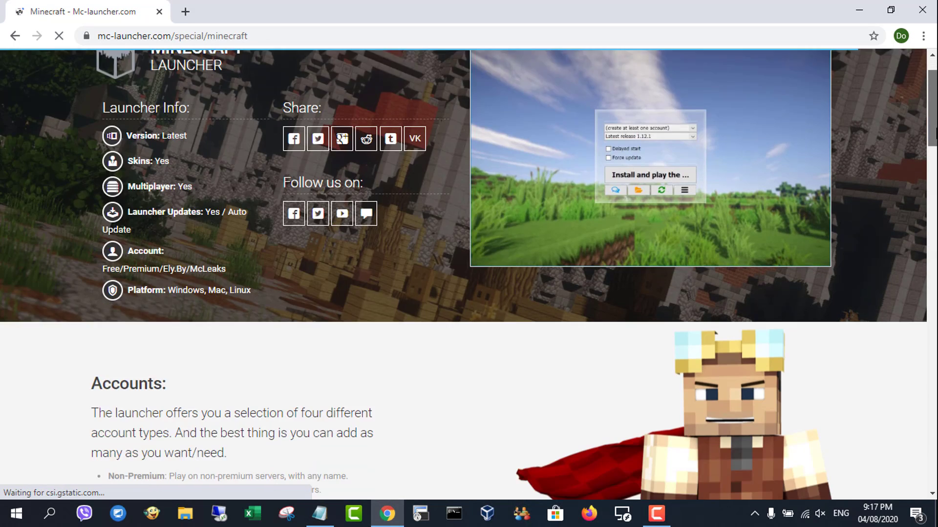
scroll(929, 396, "down", 5)
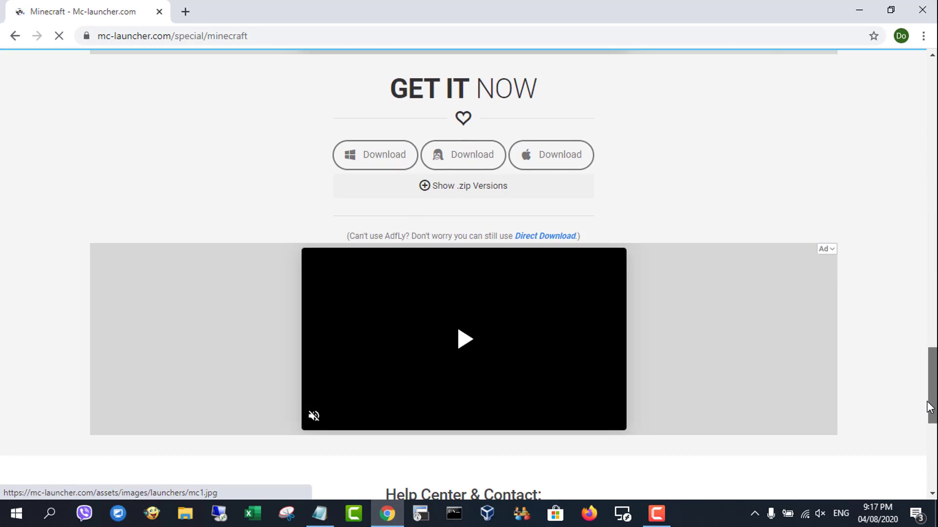
scroll(782, 279, "up", 1)
left_click(374, 235)
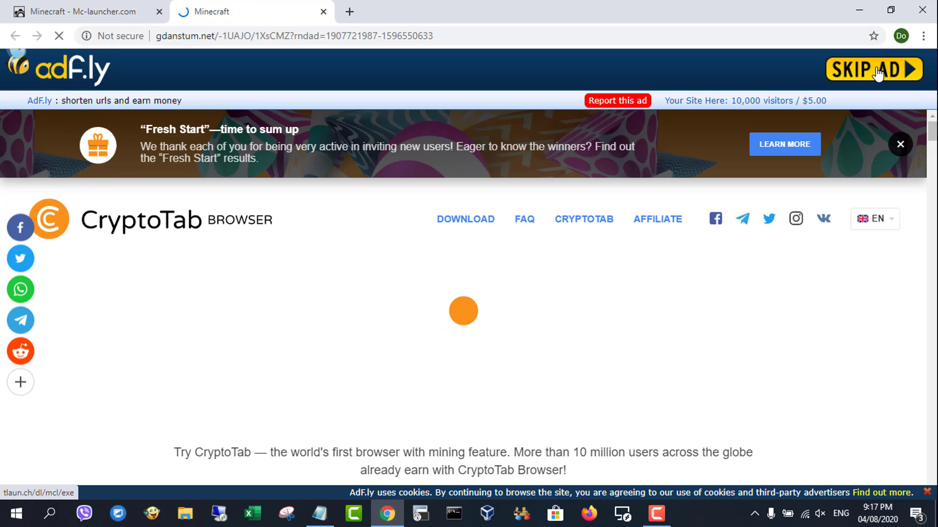
left_click(877, 73)
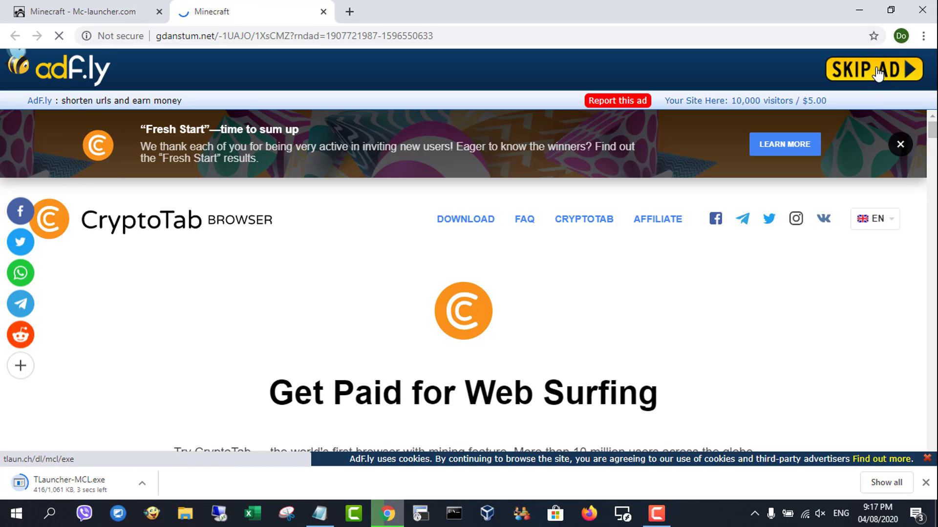
left_click(86, 488)
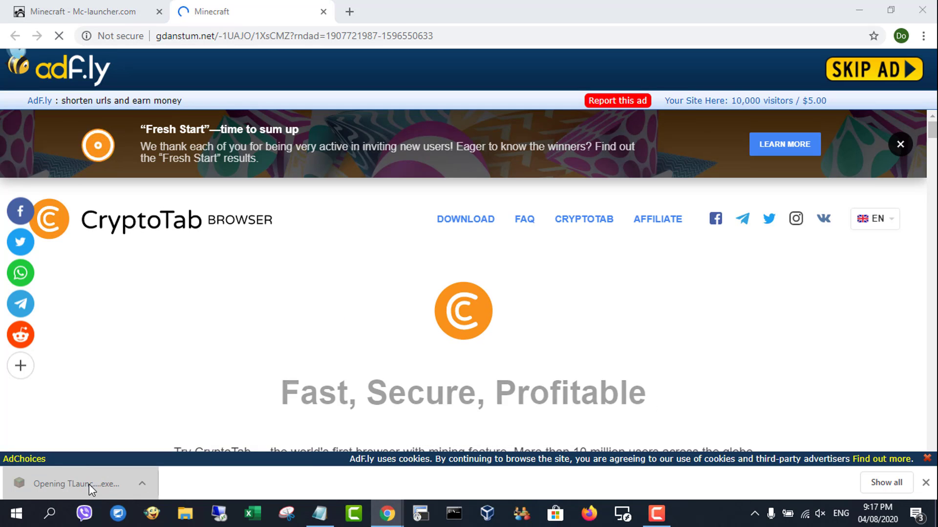
left_click(855, 11)
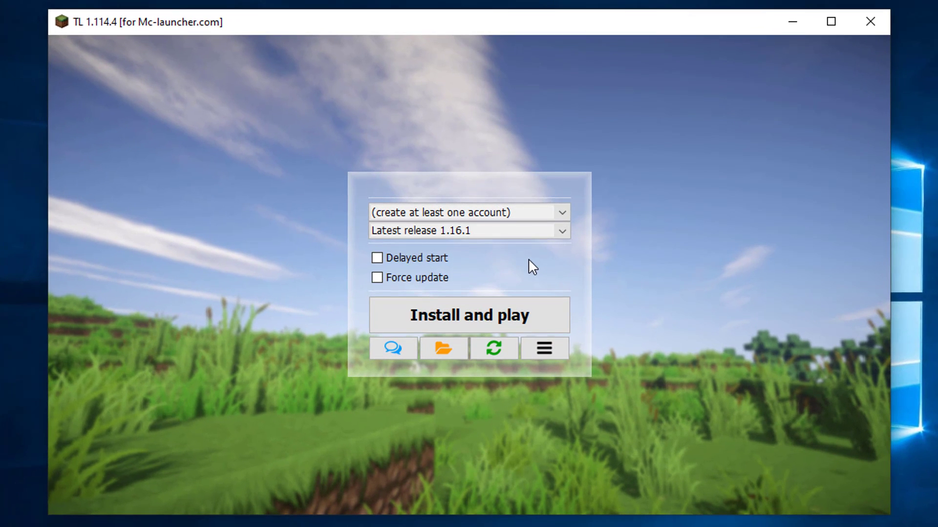
Step: Create a free account without a password under the username netvn and return to the launcher's home screen
left_click(512, 213)
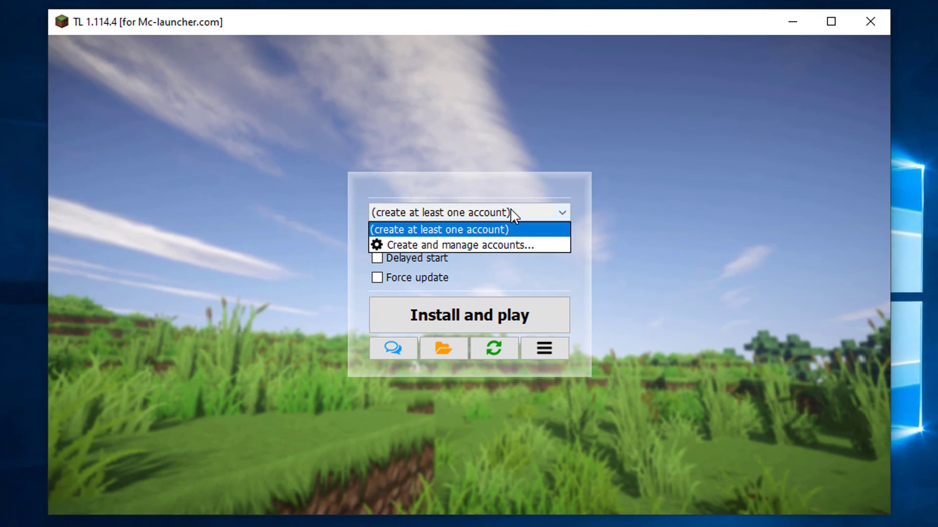
left_click(499, 242)
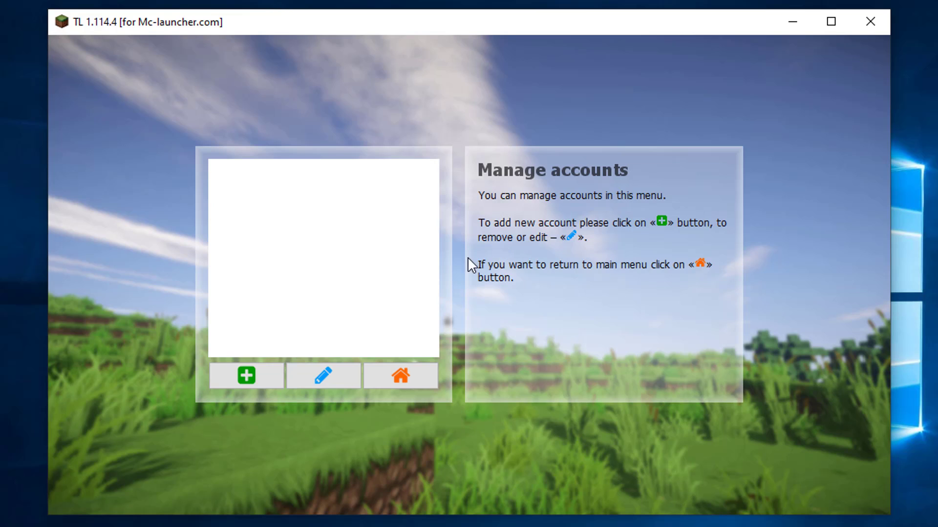
left_click(247, 375)
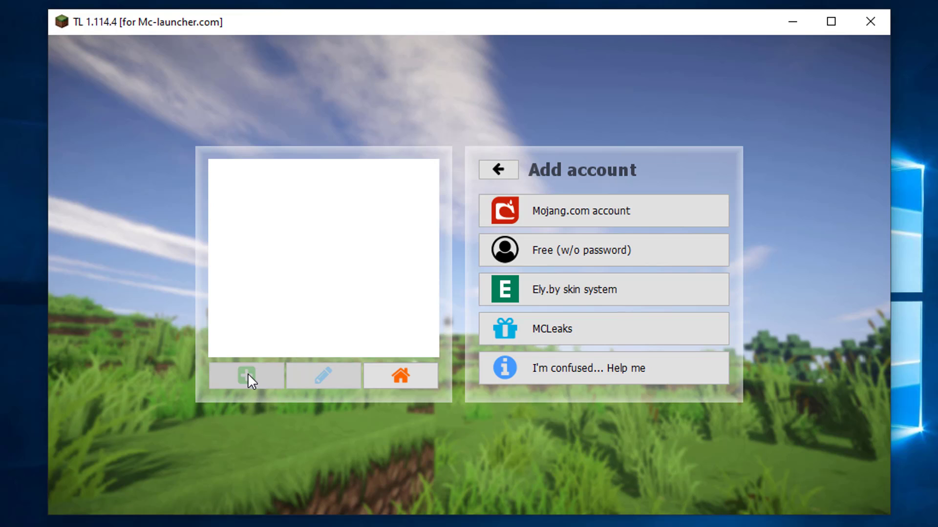
left_click(568, 254)
left_click(557, 283)
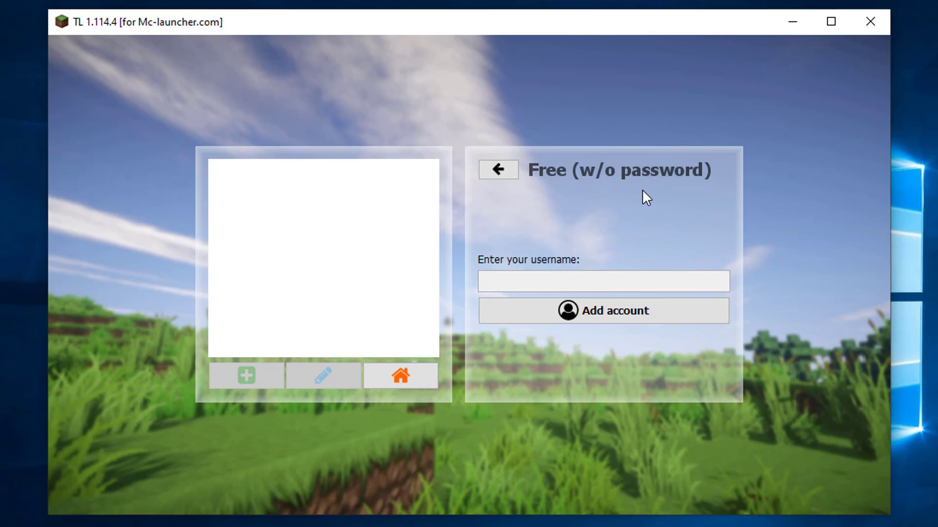
type("netvn")
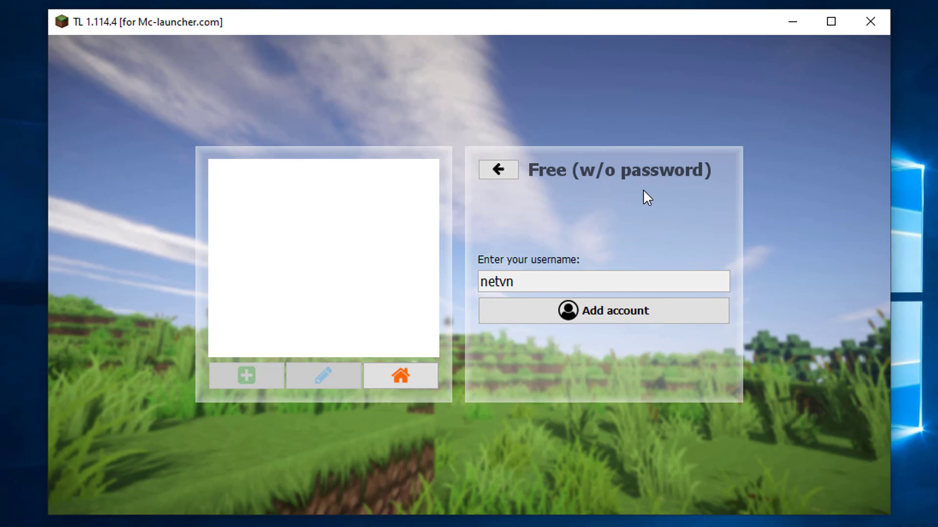
left_click(605, 311)
left_click(275, 170)
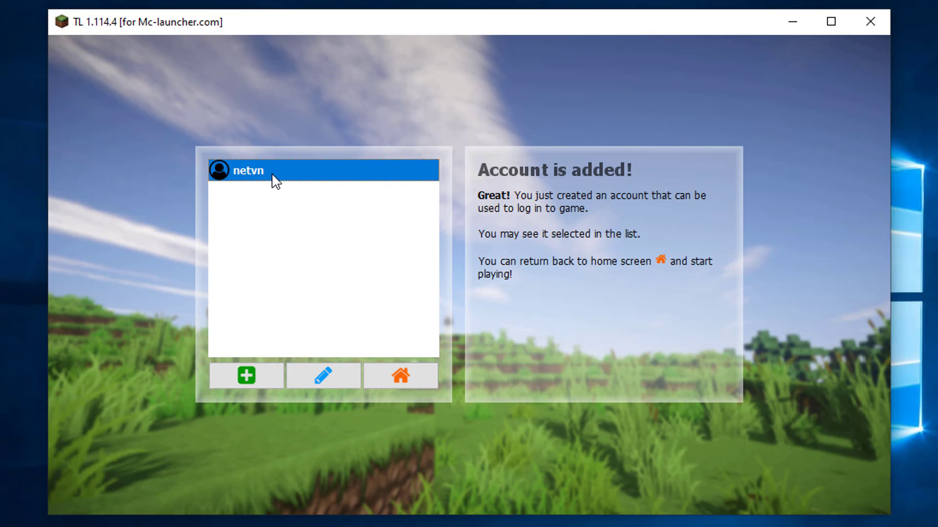
left_click(400, 376)
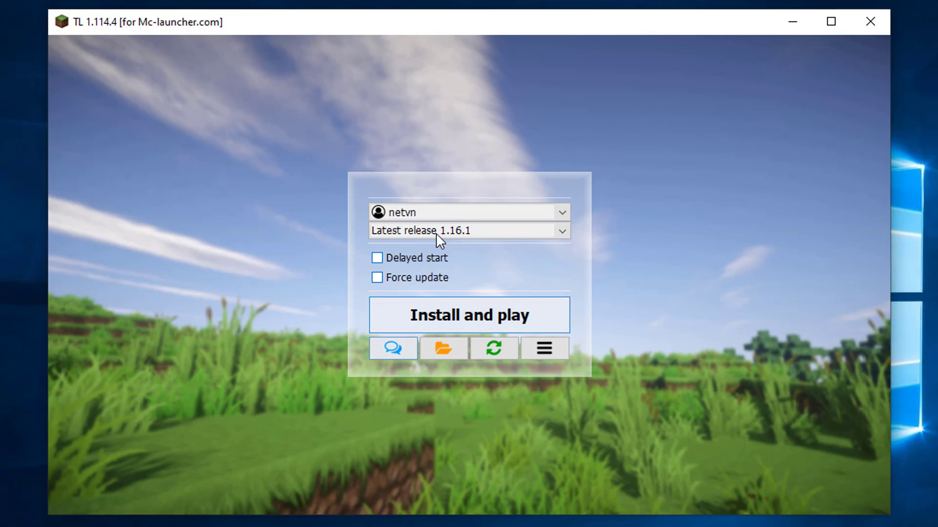
Step: Install and start Minecraft release 1.16.1, and enter multiplayer with the third-party online play caution set not to show again
left_click(468, 324)
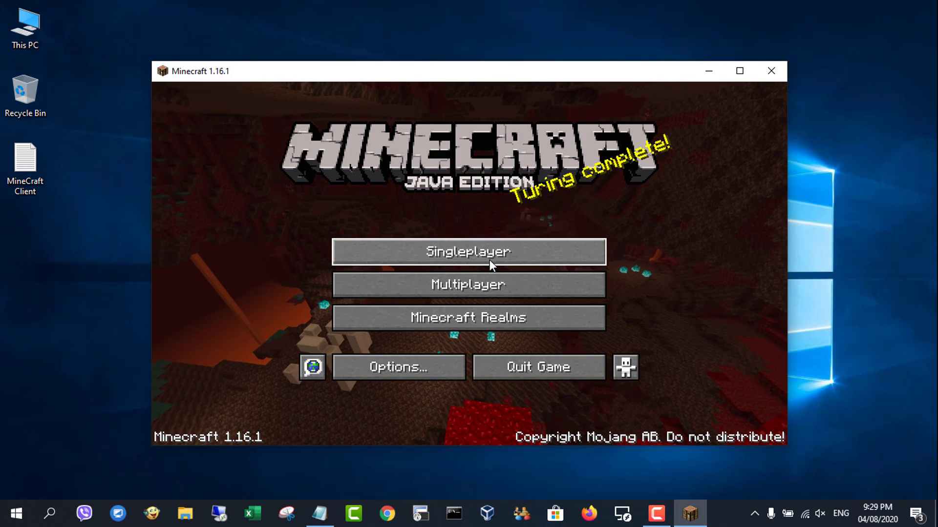
left_click(478, 293)
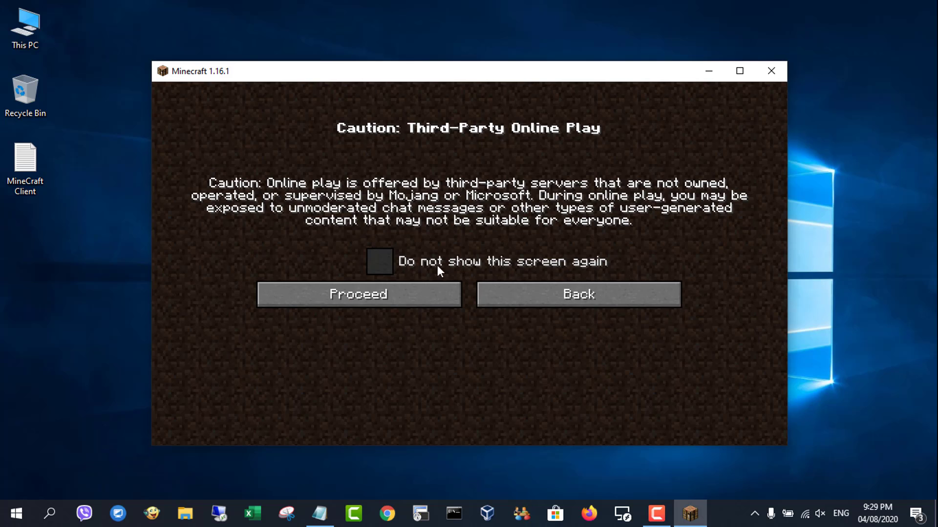
left_click(394, 266)
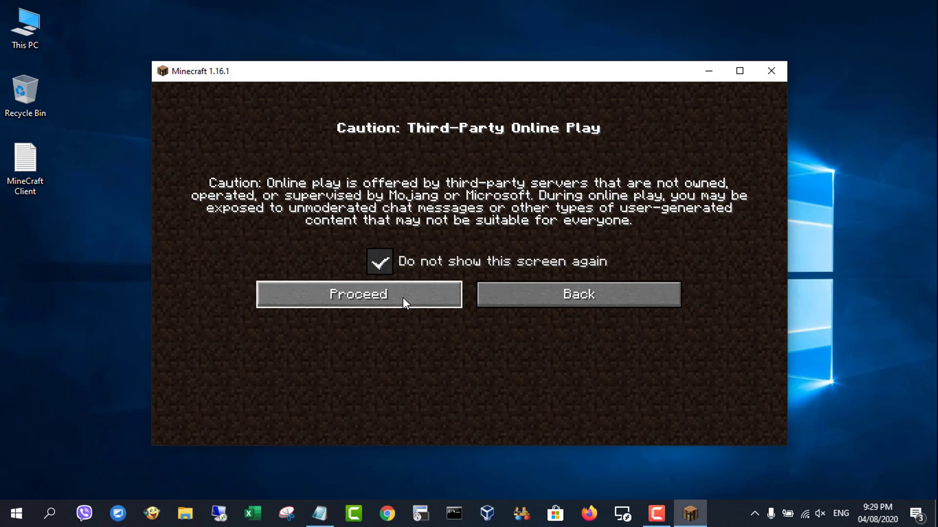
left_click(403, 298)
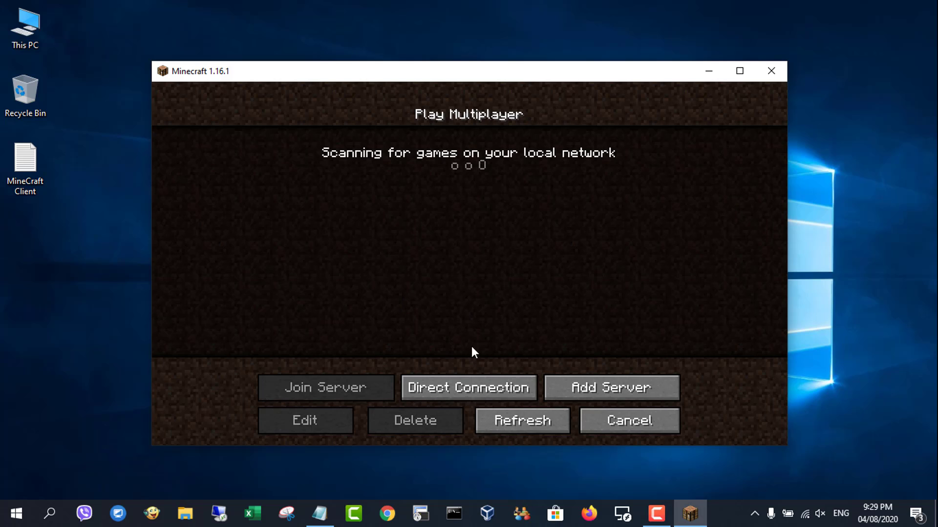
Step: Add a multiplayer server named Minecraft Server with the address 10.11.32.187 and join it
left_click(590, 387)
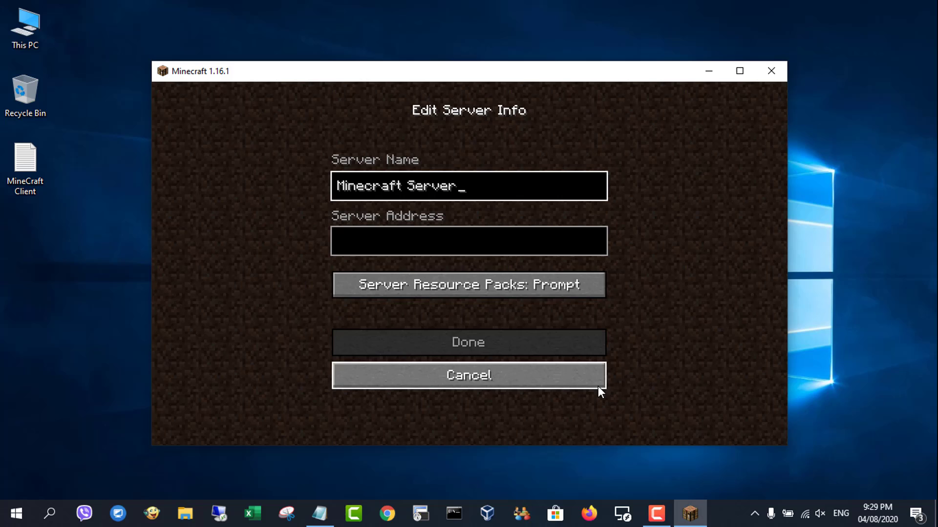
left_click(491, 235)
type("10.11.32.187")
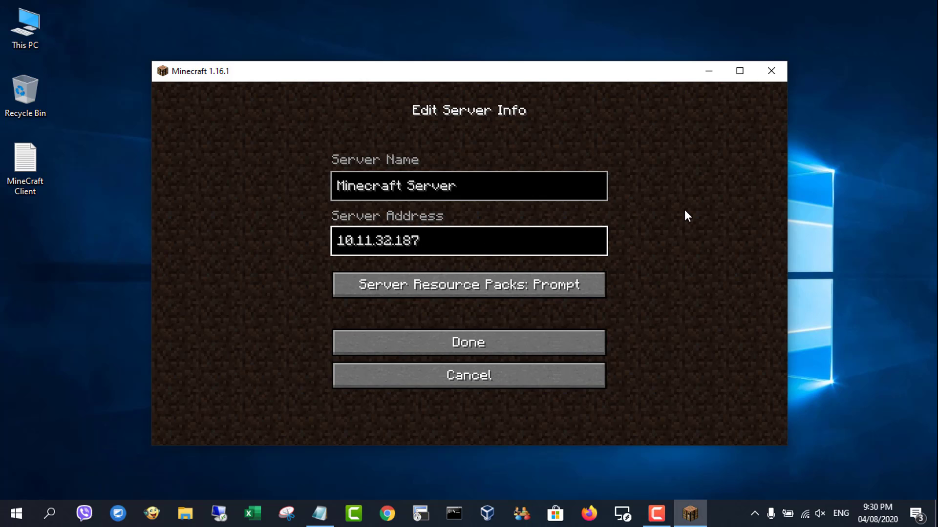
left_click(488, 342)
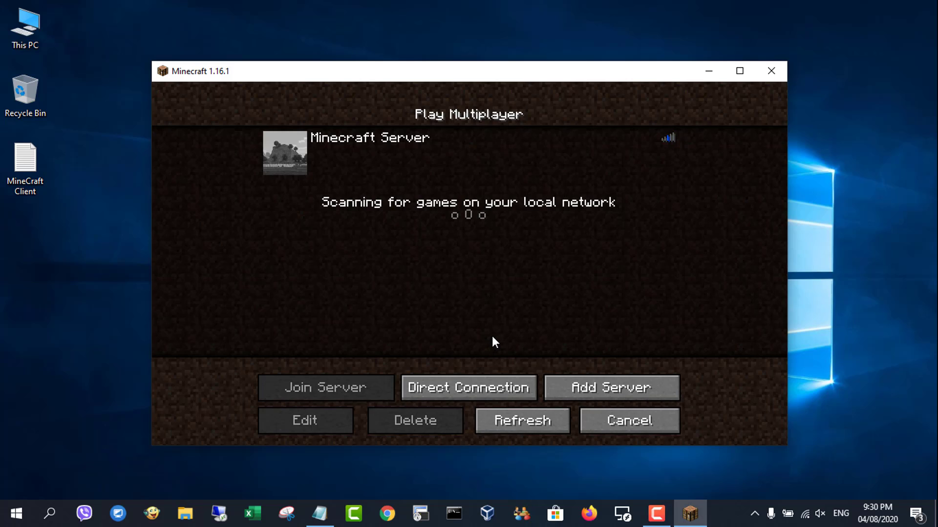
left_click(423, 153)
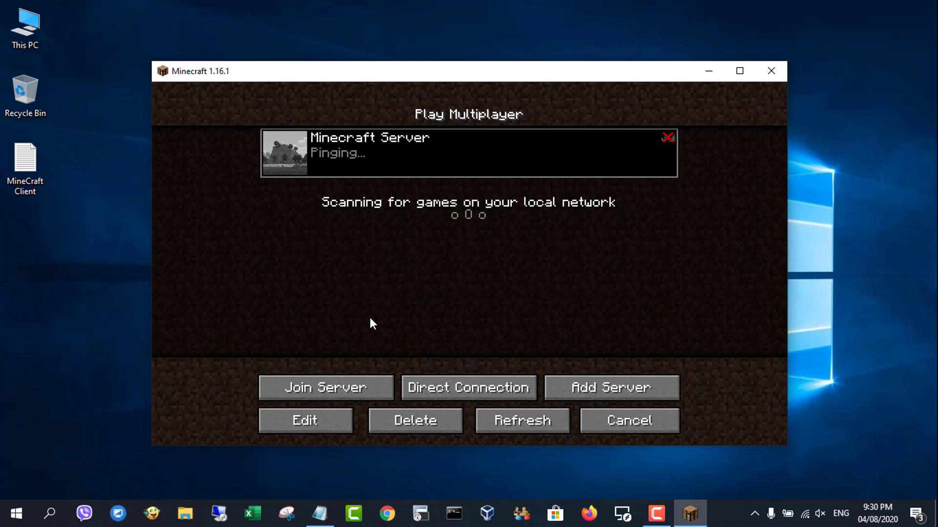
left_click(344, 389)
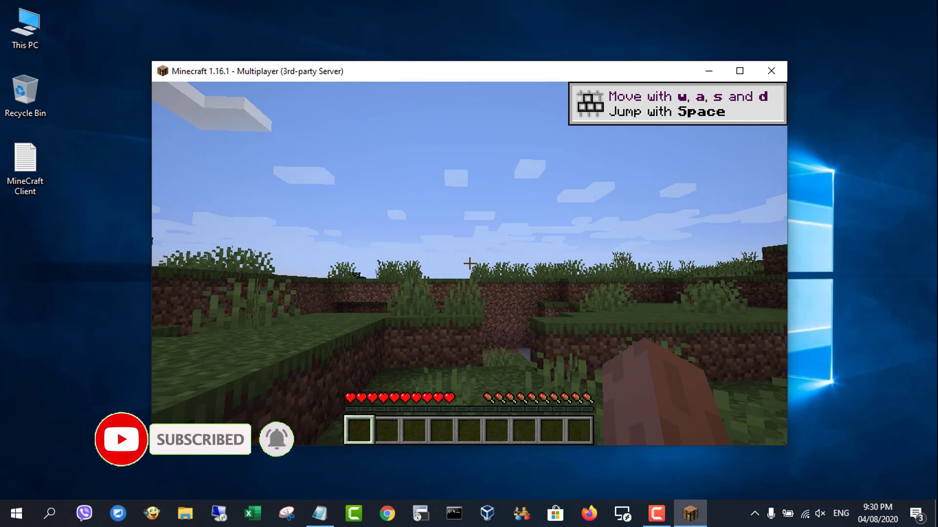
Step: Walk the character forward in the server world, and open and close the inventory
key("w")
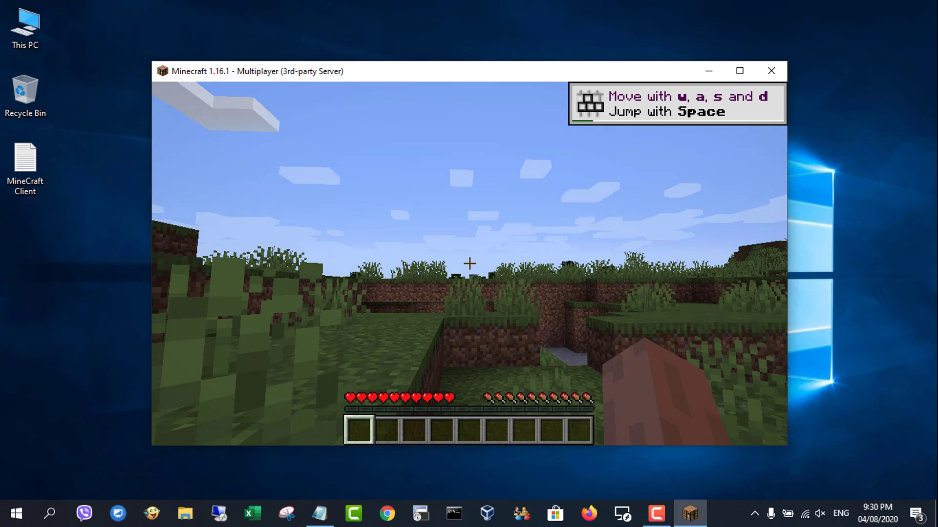
key("w")
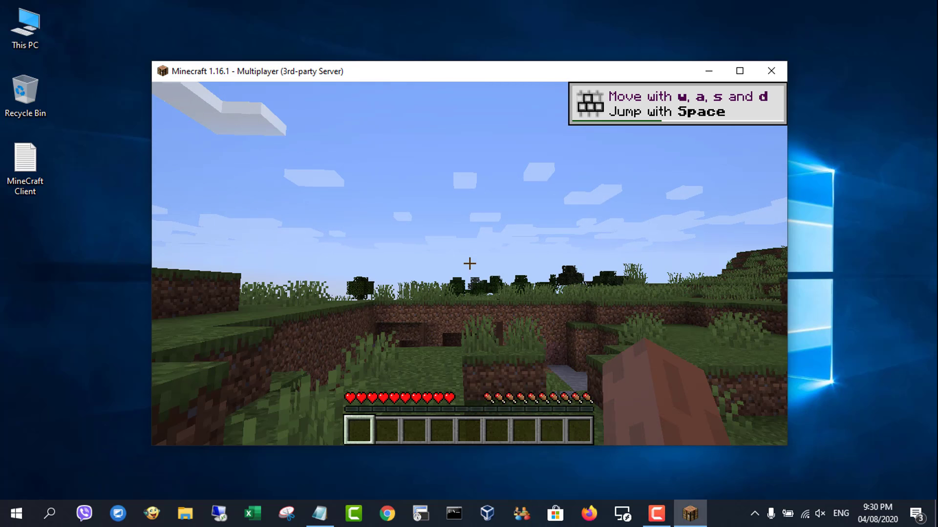
key("w")
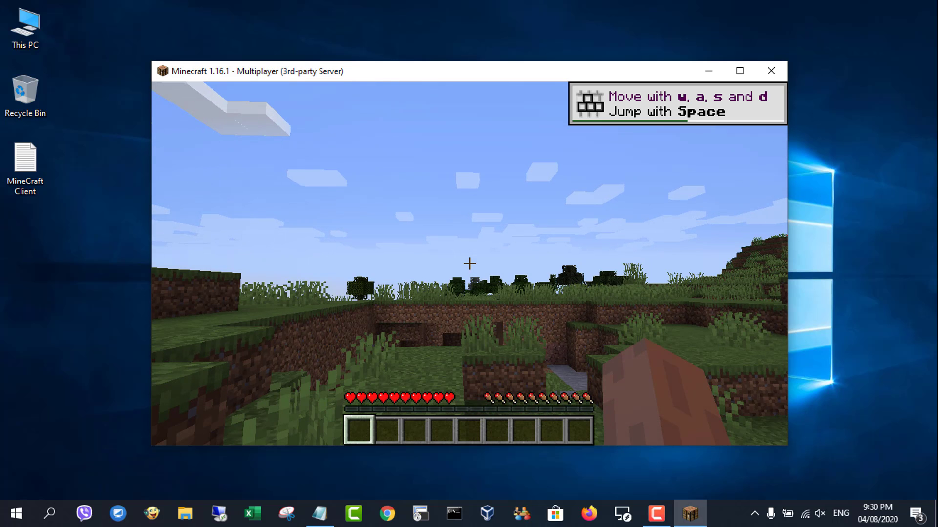
key("e")
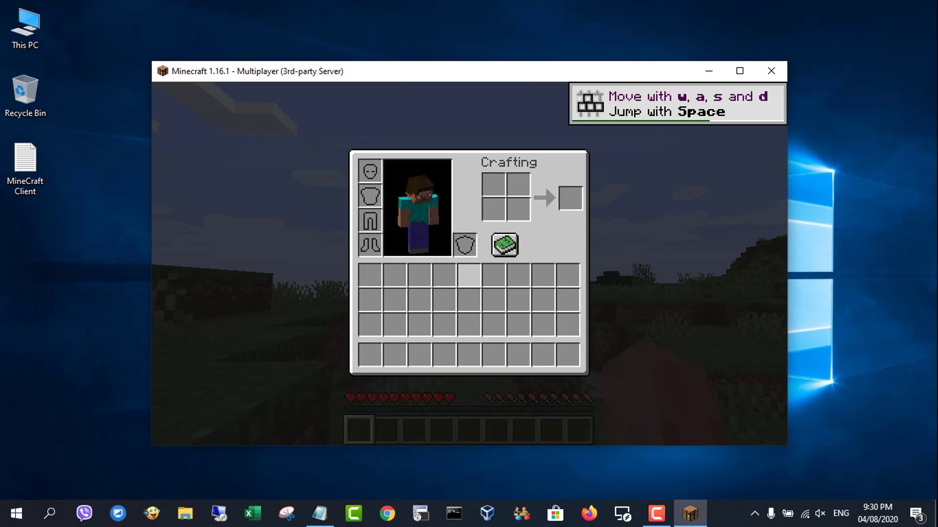
key("e")
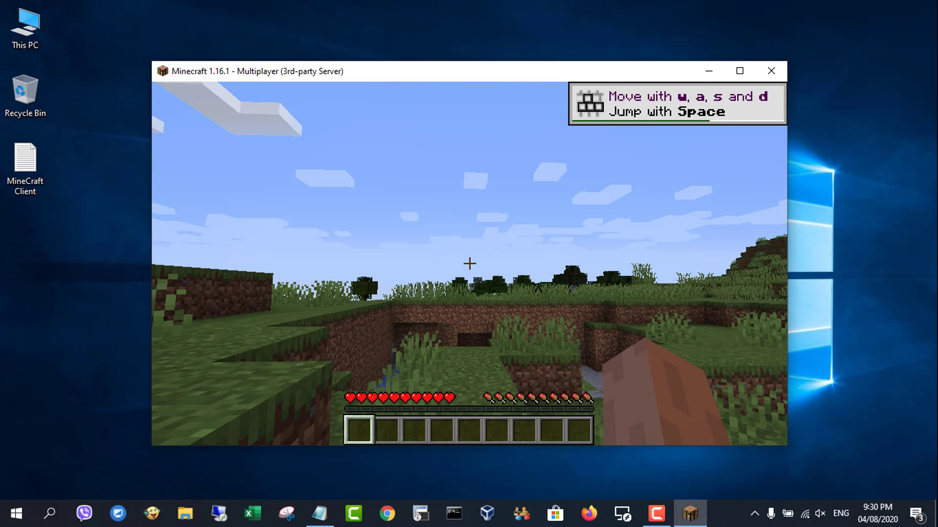